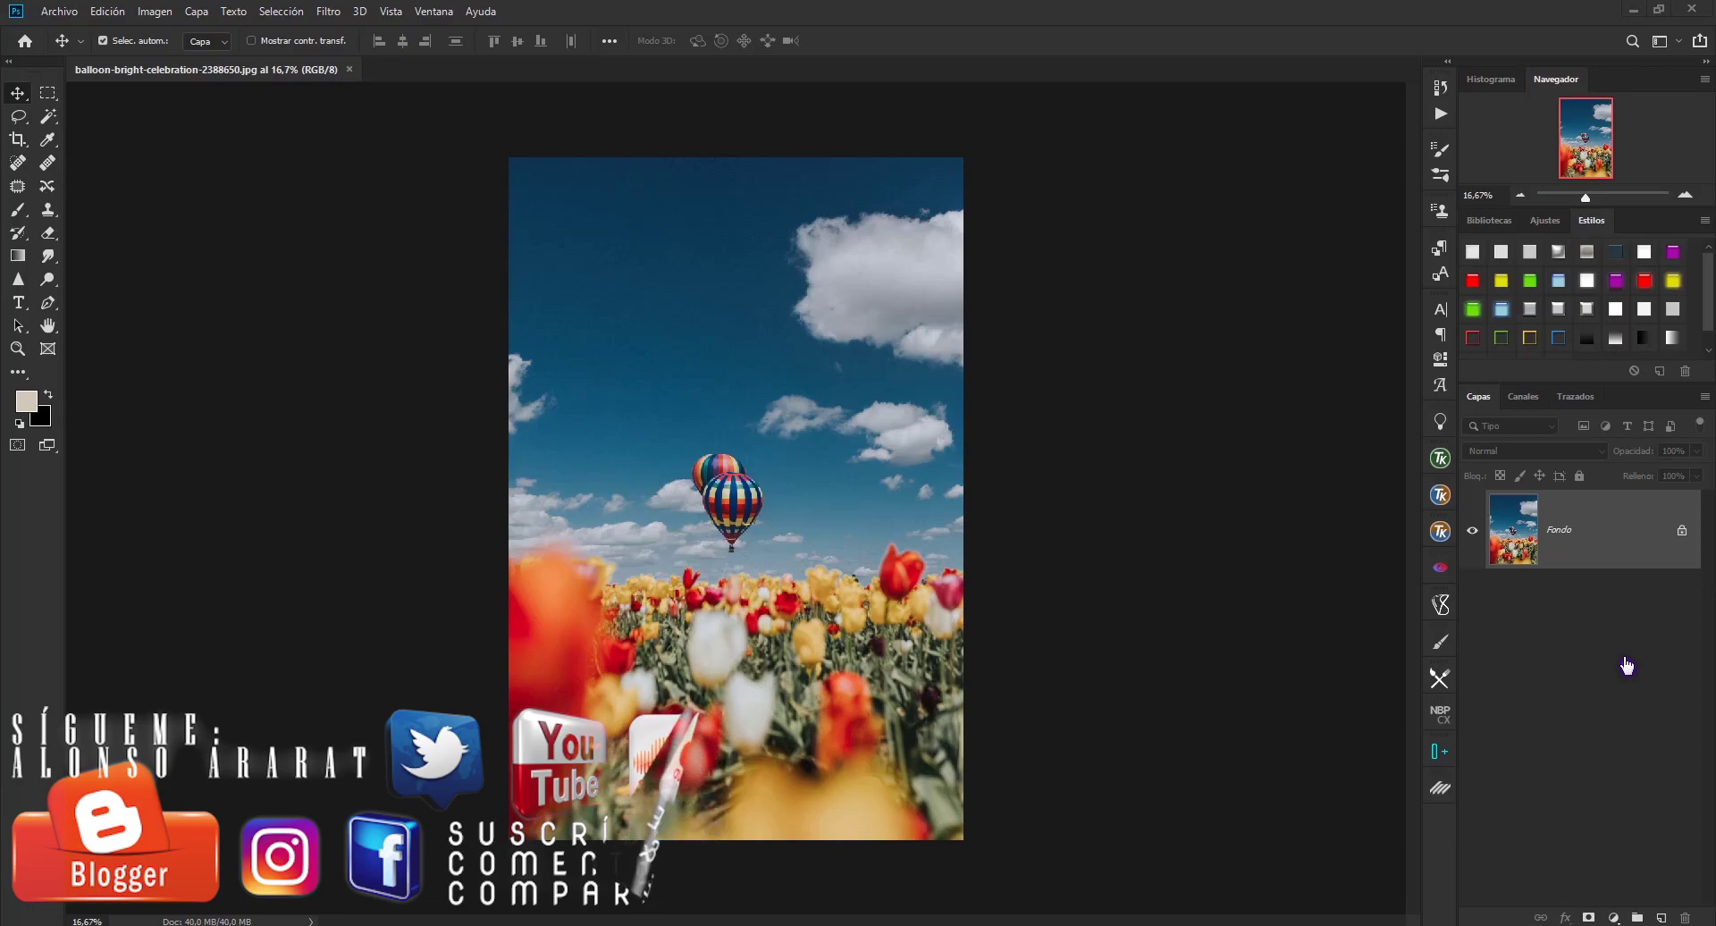
Launch Topaz Labs DeJPEG 4 from the Filter menu on the balloon and tulip photo
click(328, 11)
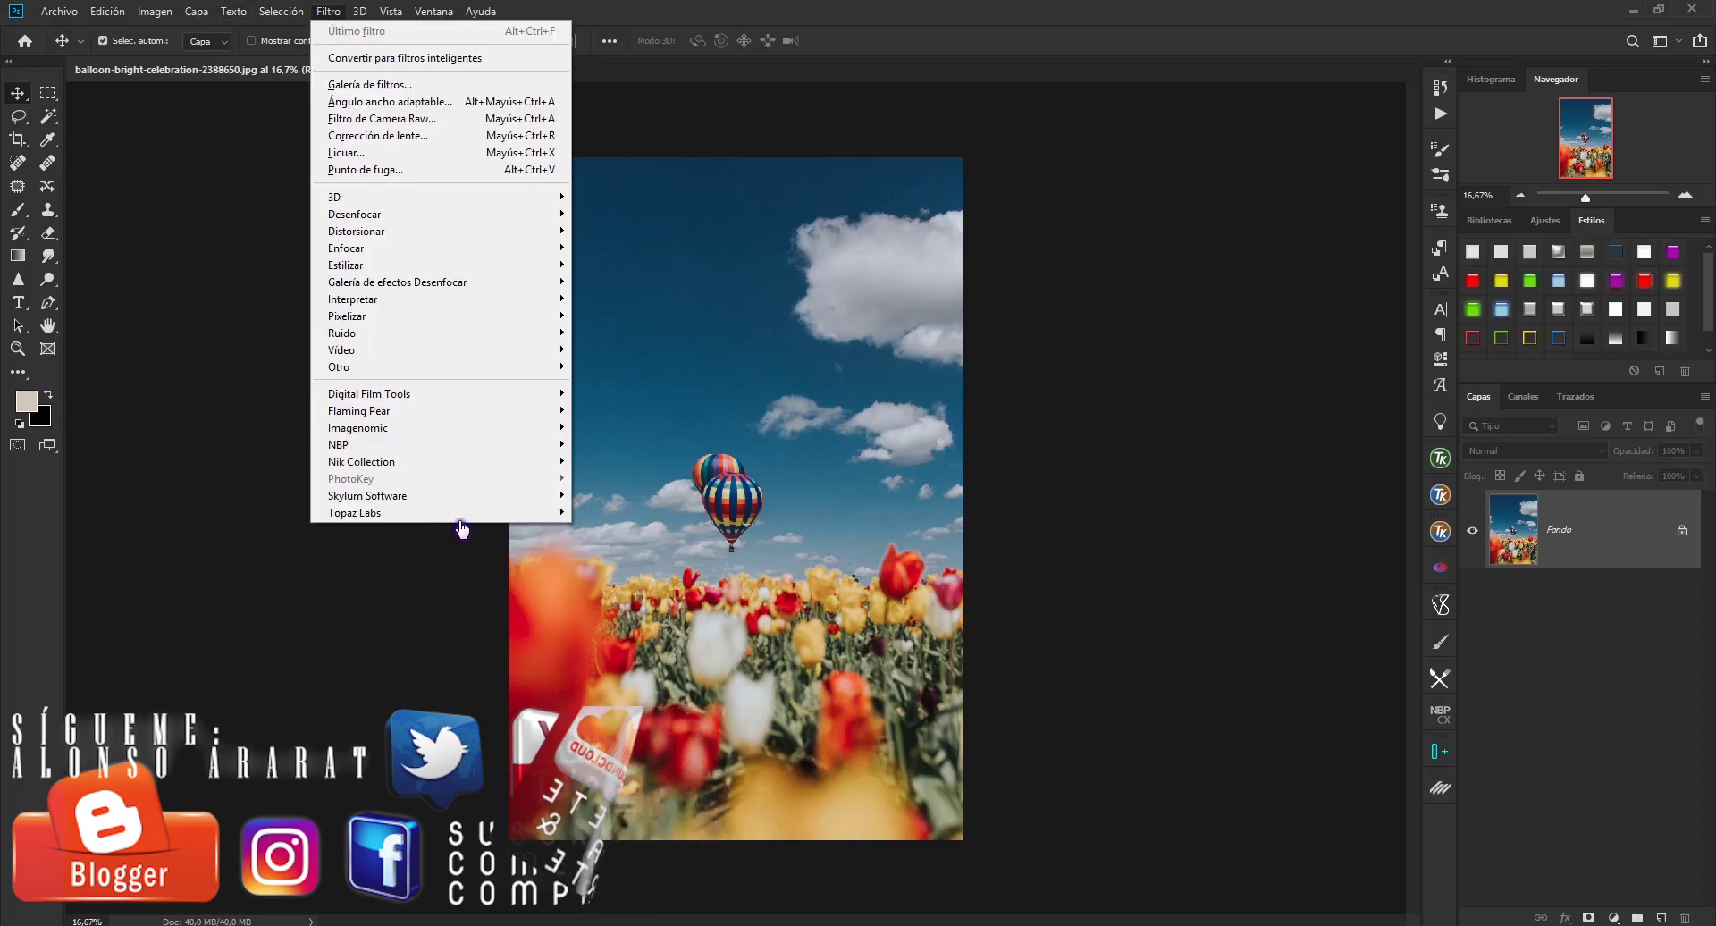
mouse_move(402, 512)
click(680, 582)
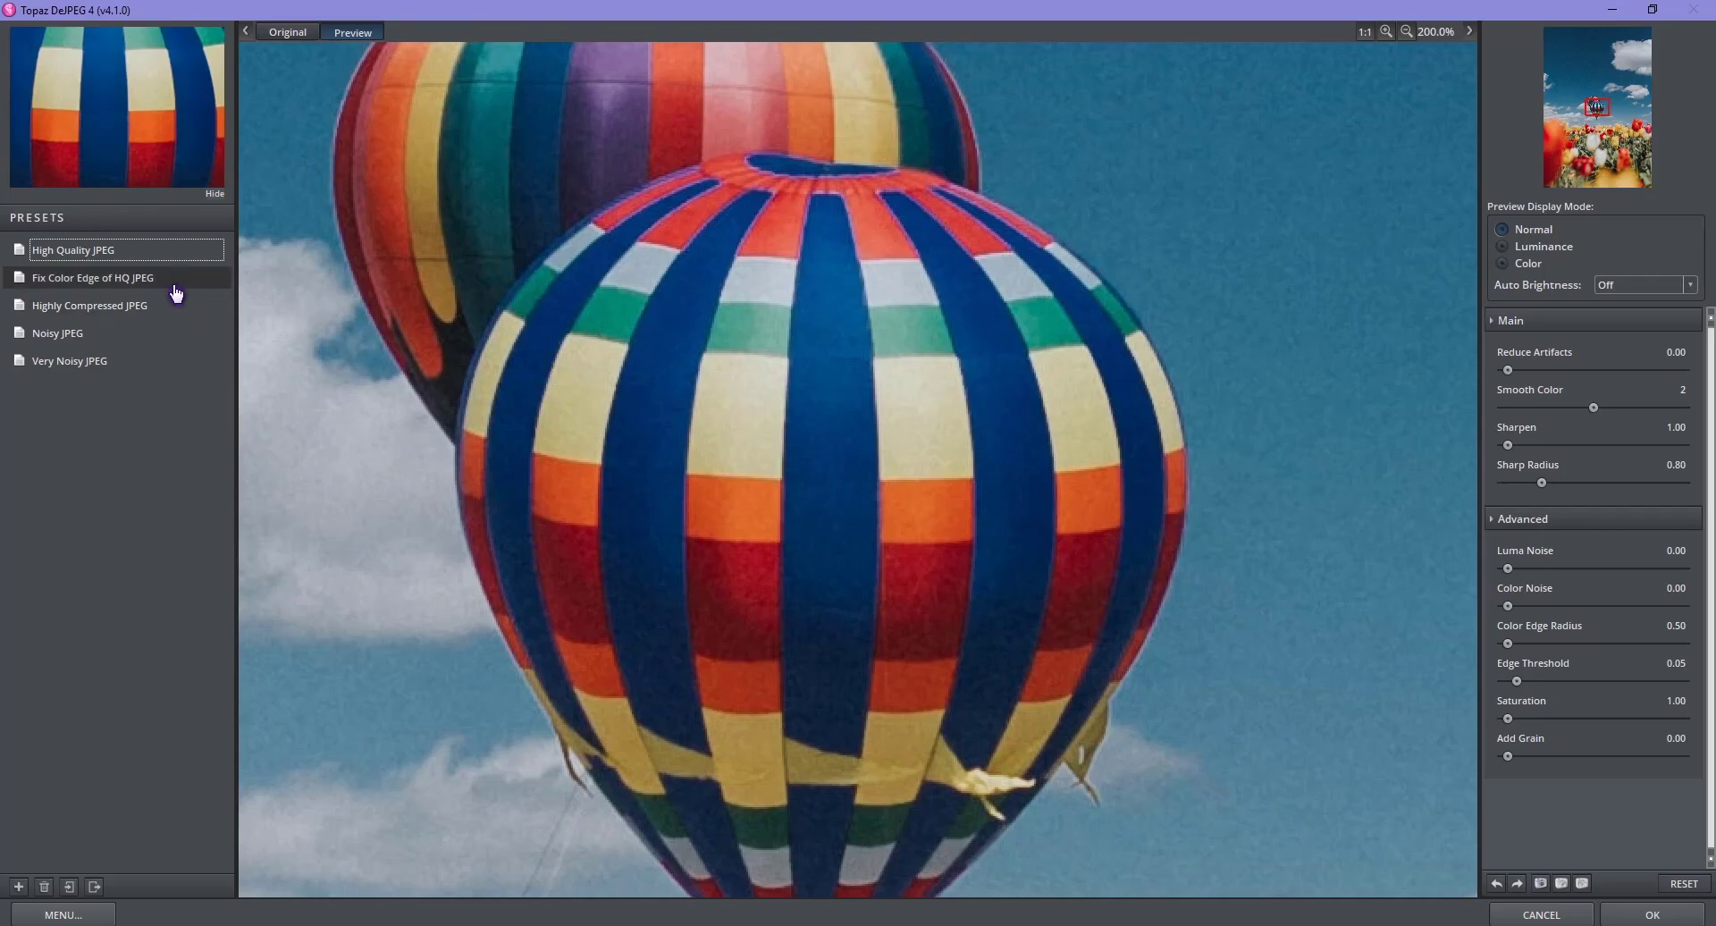
Try the High Quality JPEG preset, then apply Noisy JPEG, comparing each against the original
click(91, 254)
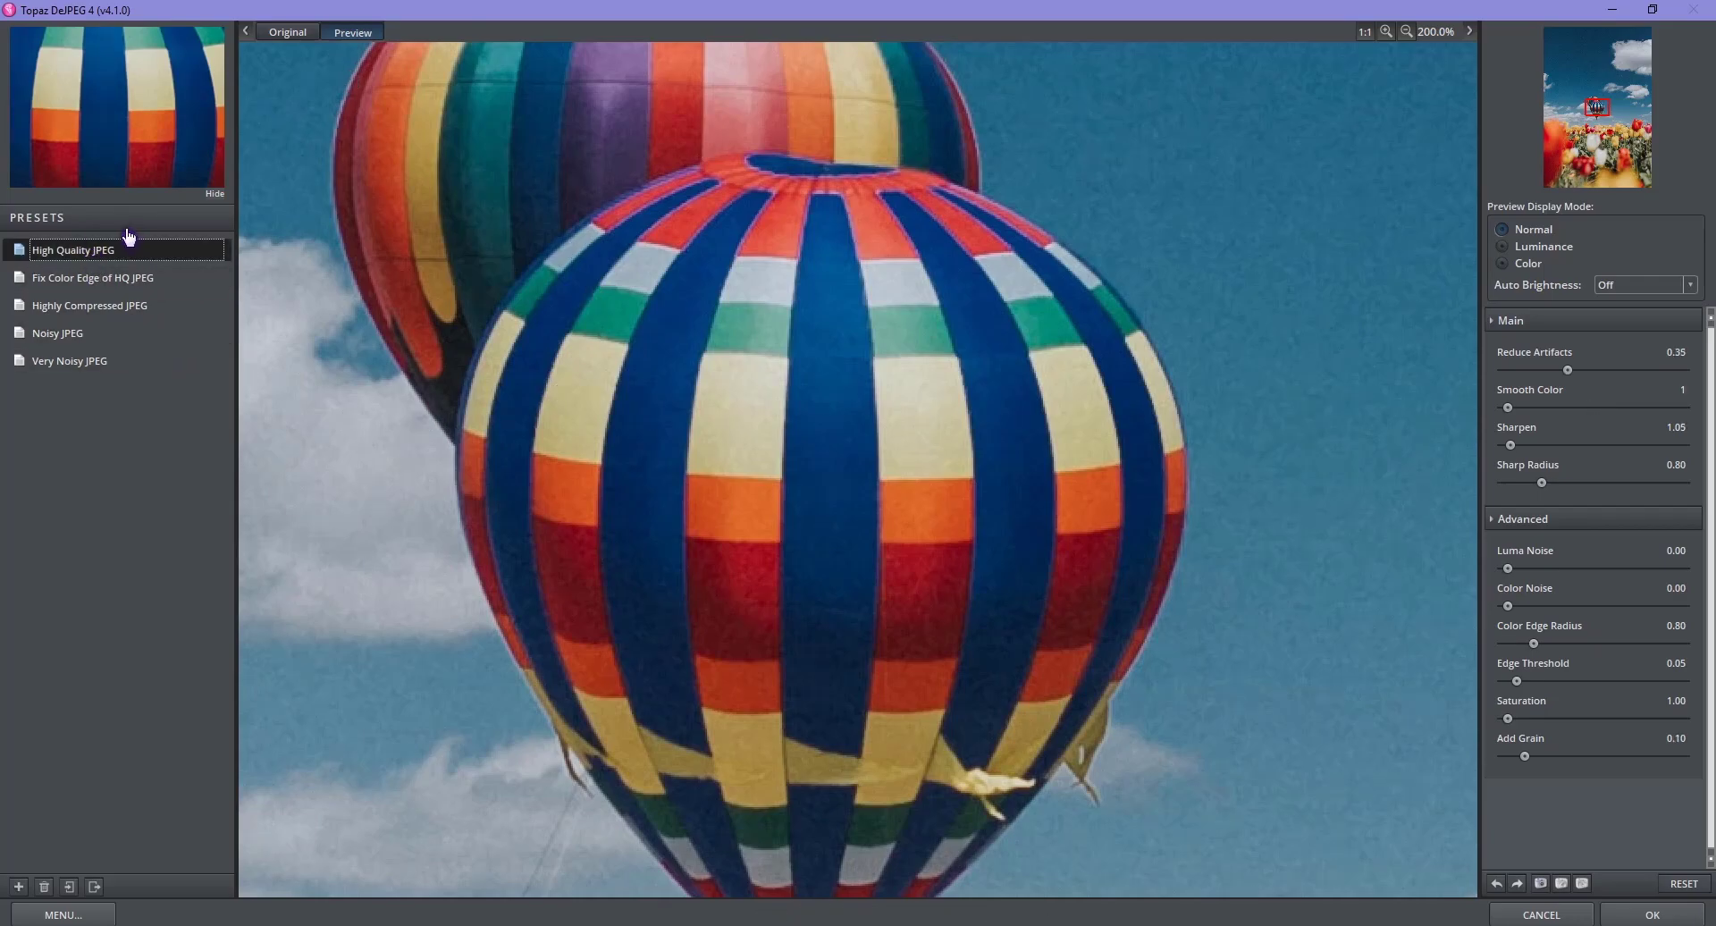
click(291, 33)
click(344, 34)
click(1112, 241)
click(70, 338)
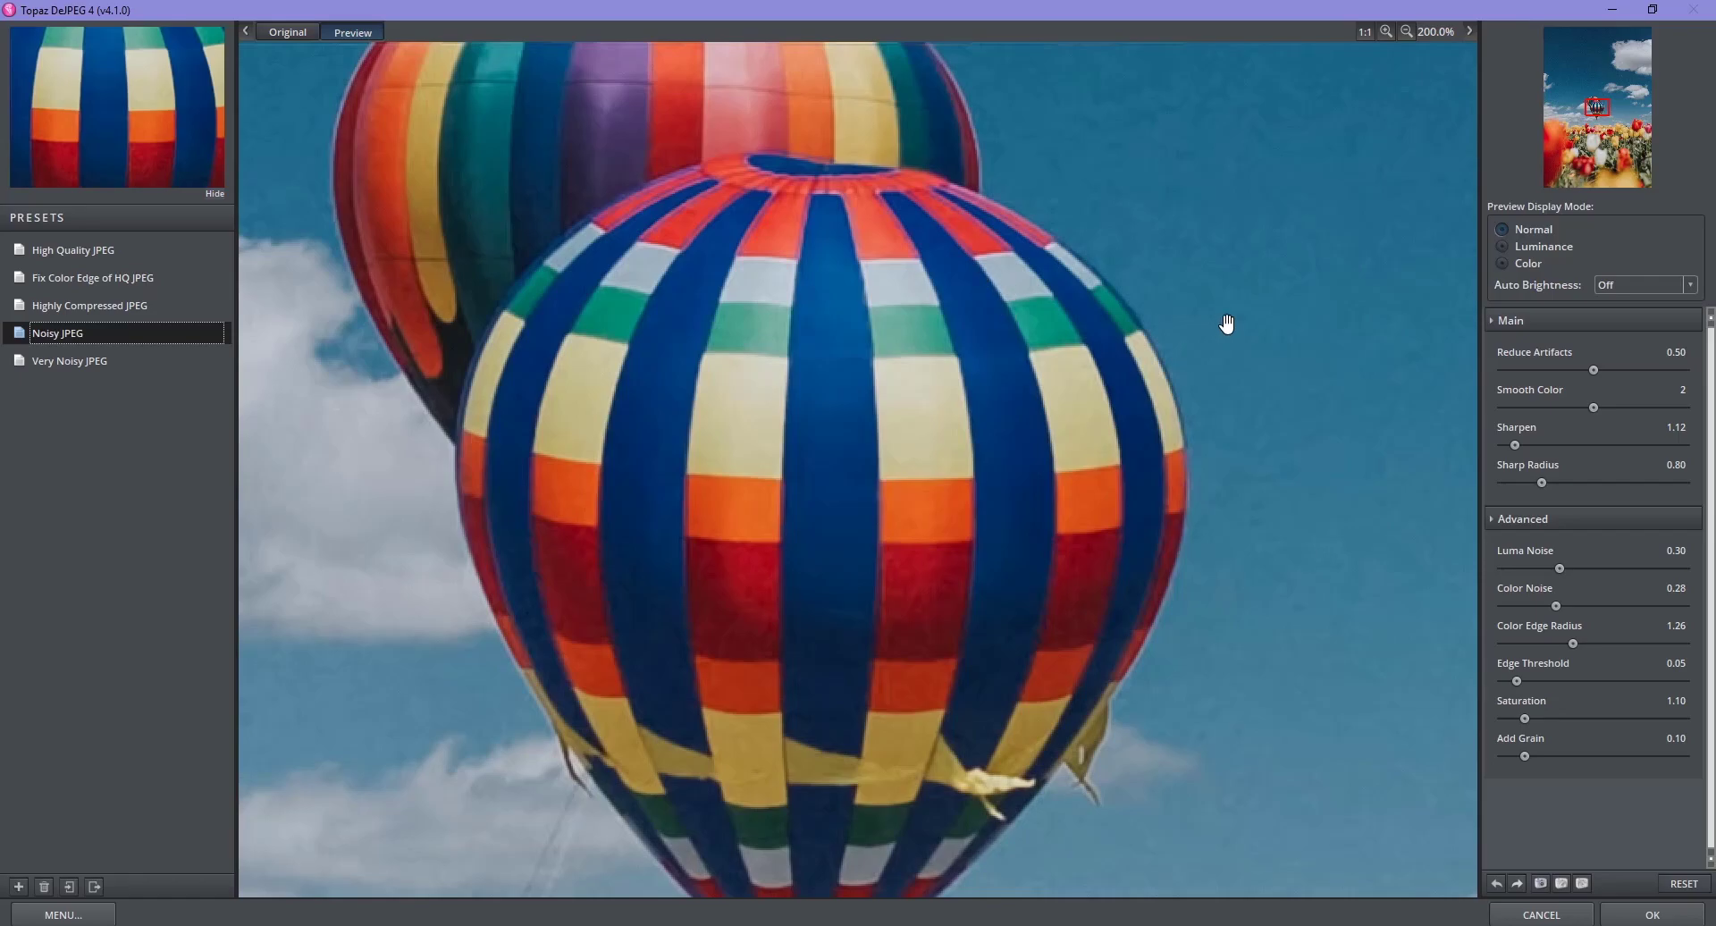
click(1184, 265)
click(1184, 266)
Test luminance, colour and Normal/Strong auto brightness, ending with Normal display and Auto Brightness Off
click(1501, 321)
click(1497, 349)
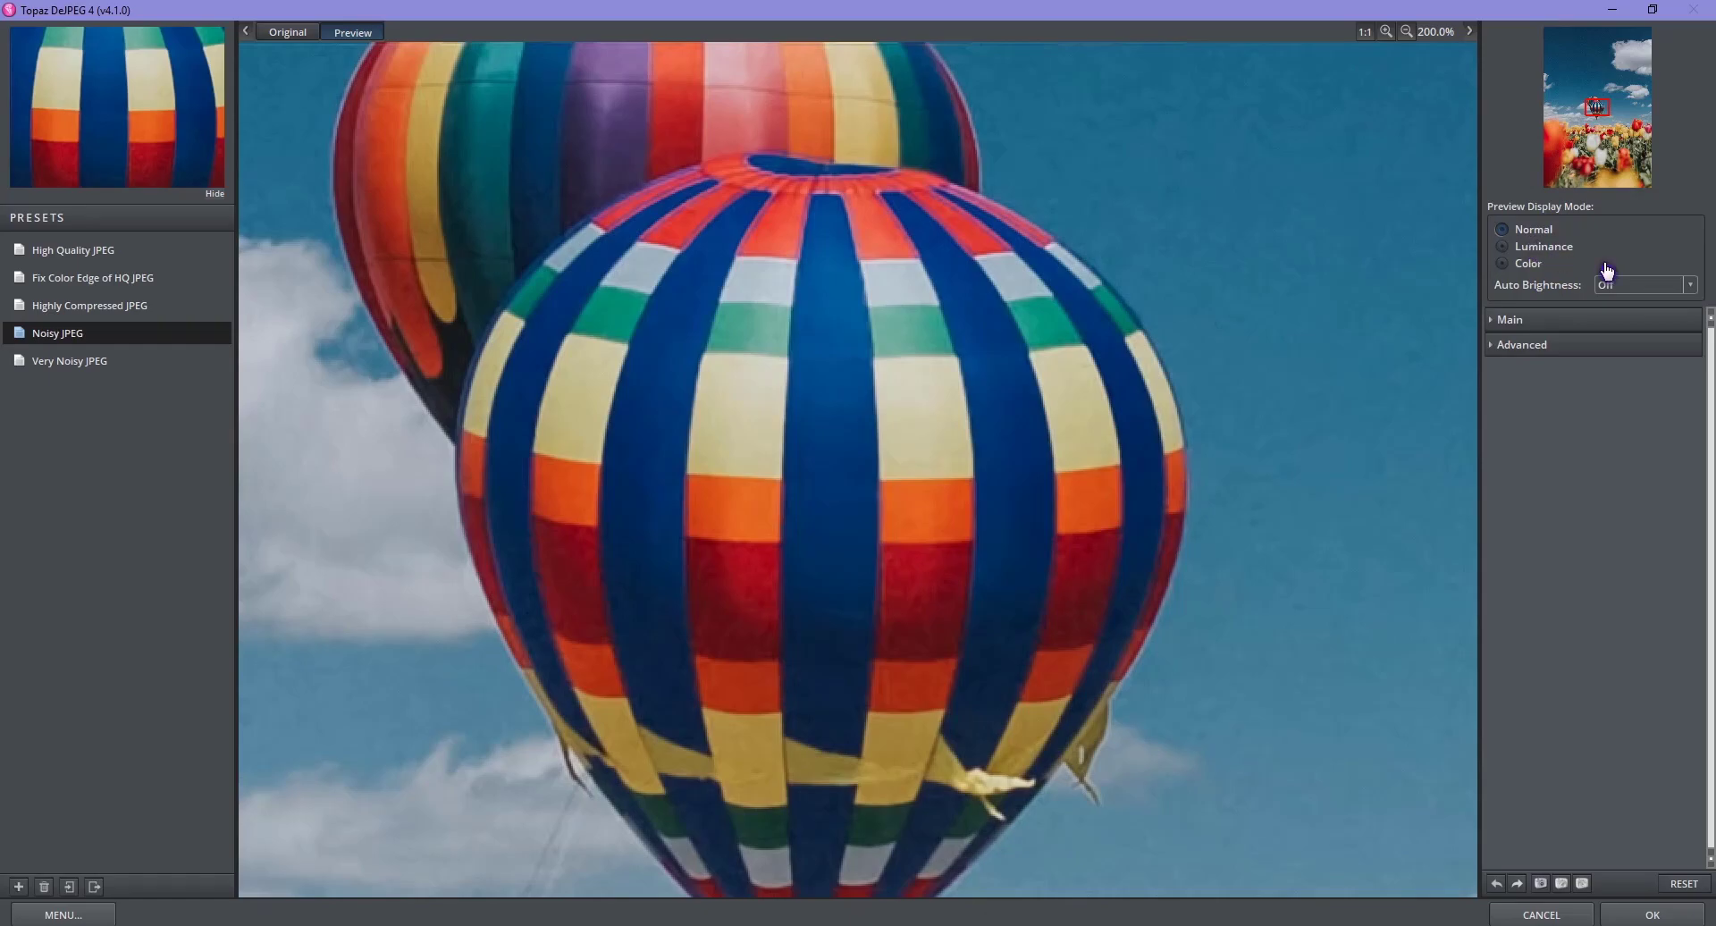
click(1553, 248)
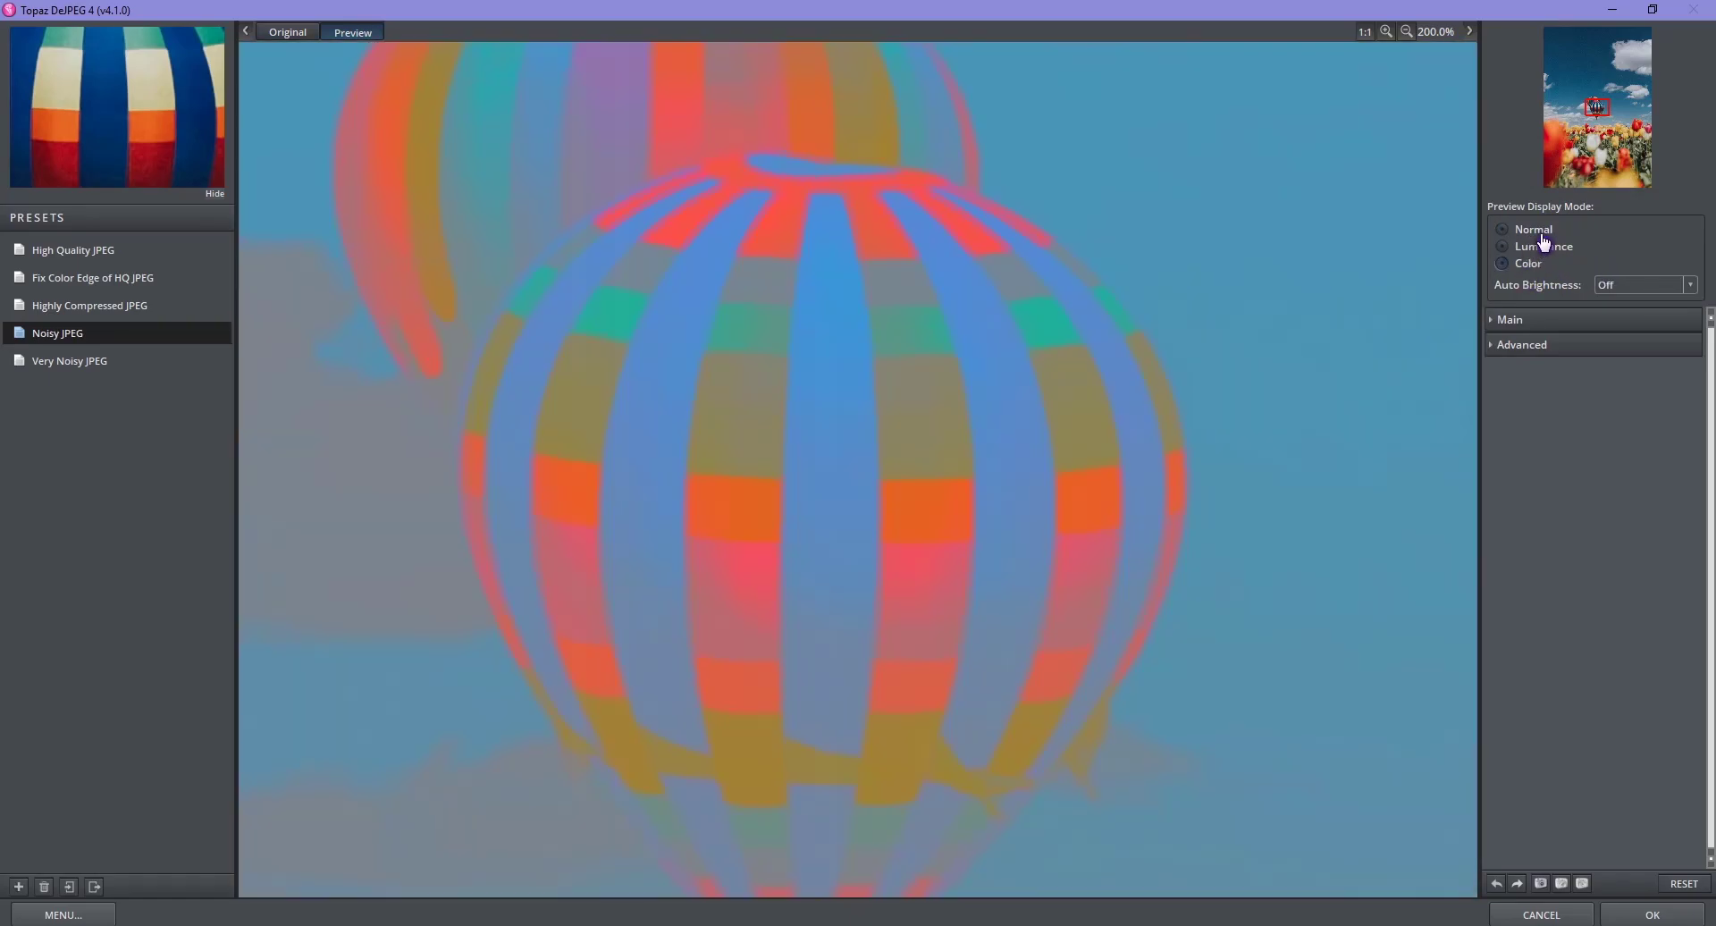
click(1548, 234)
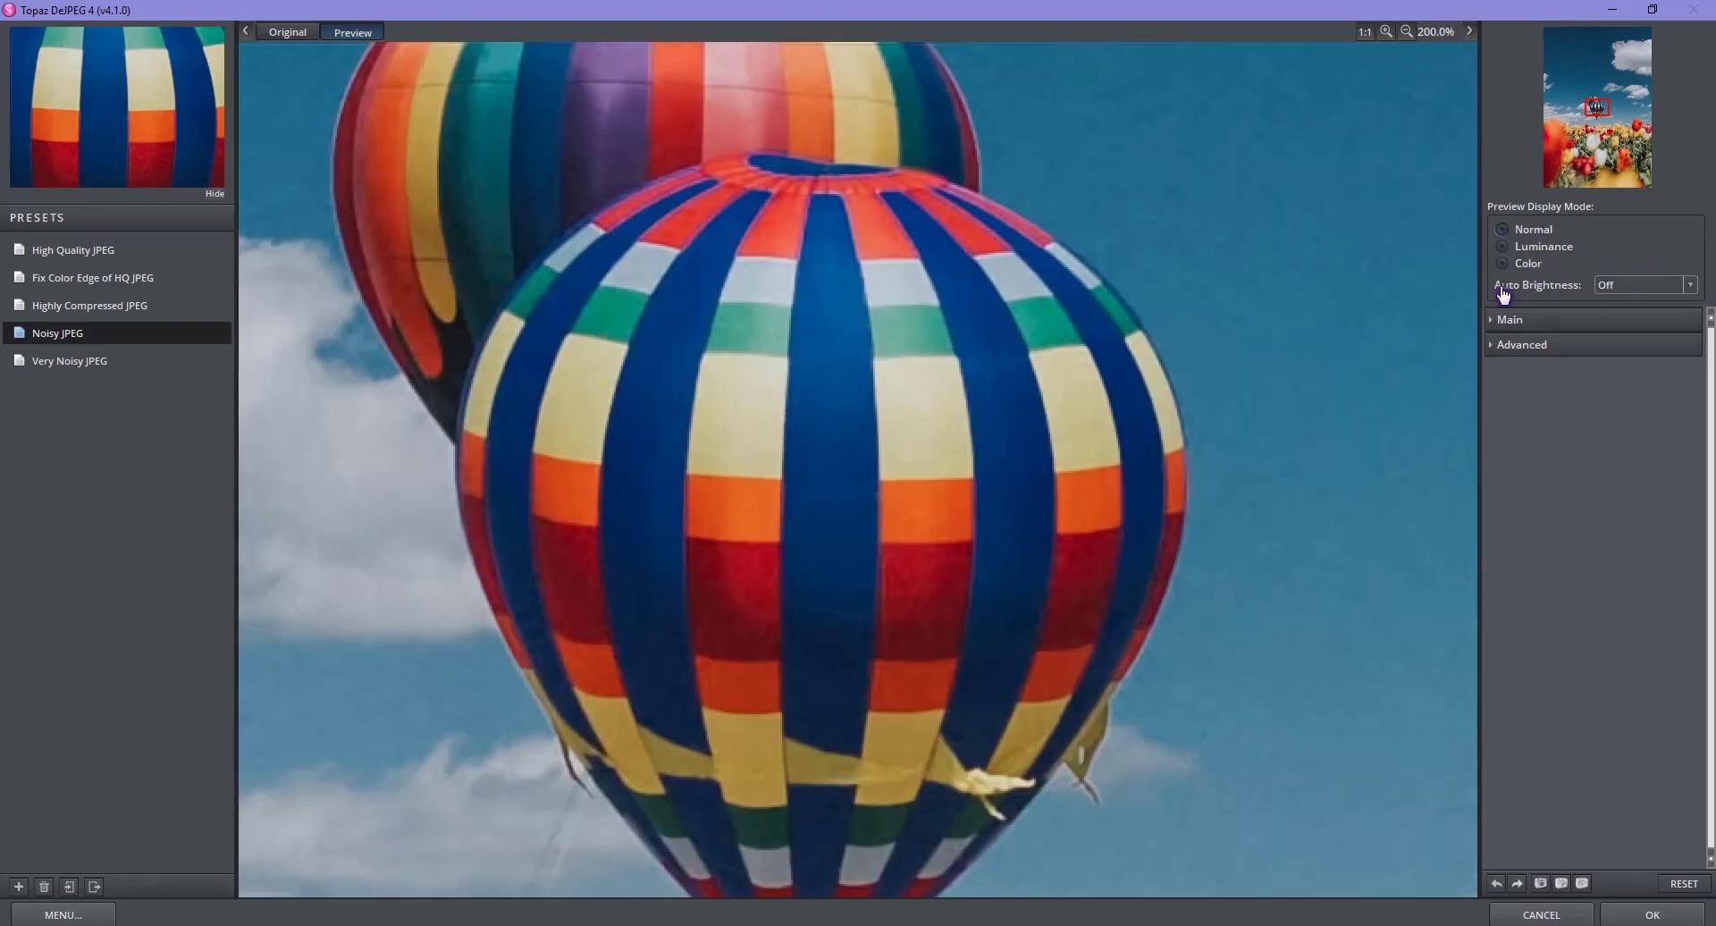
click(1651, 286)
click(1631, 315)
click(1649, 285)
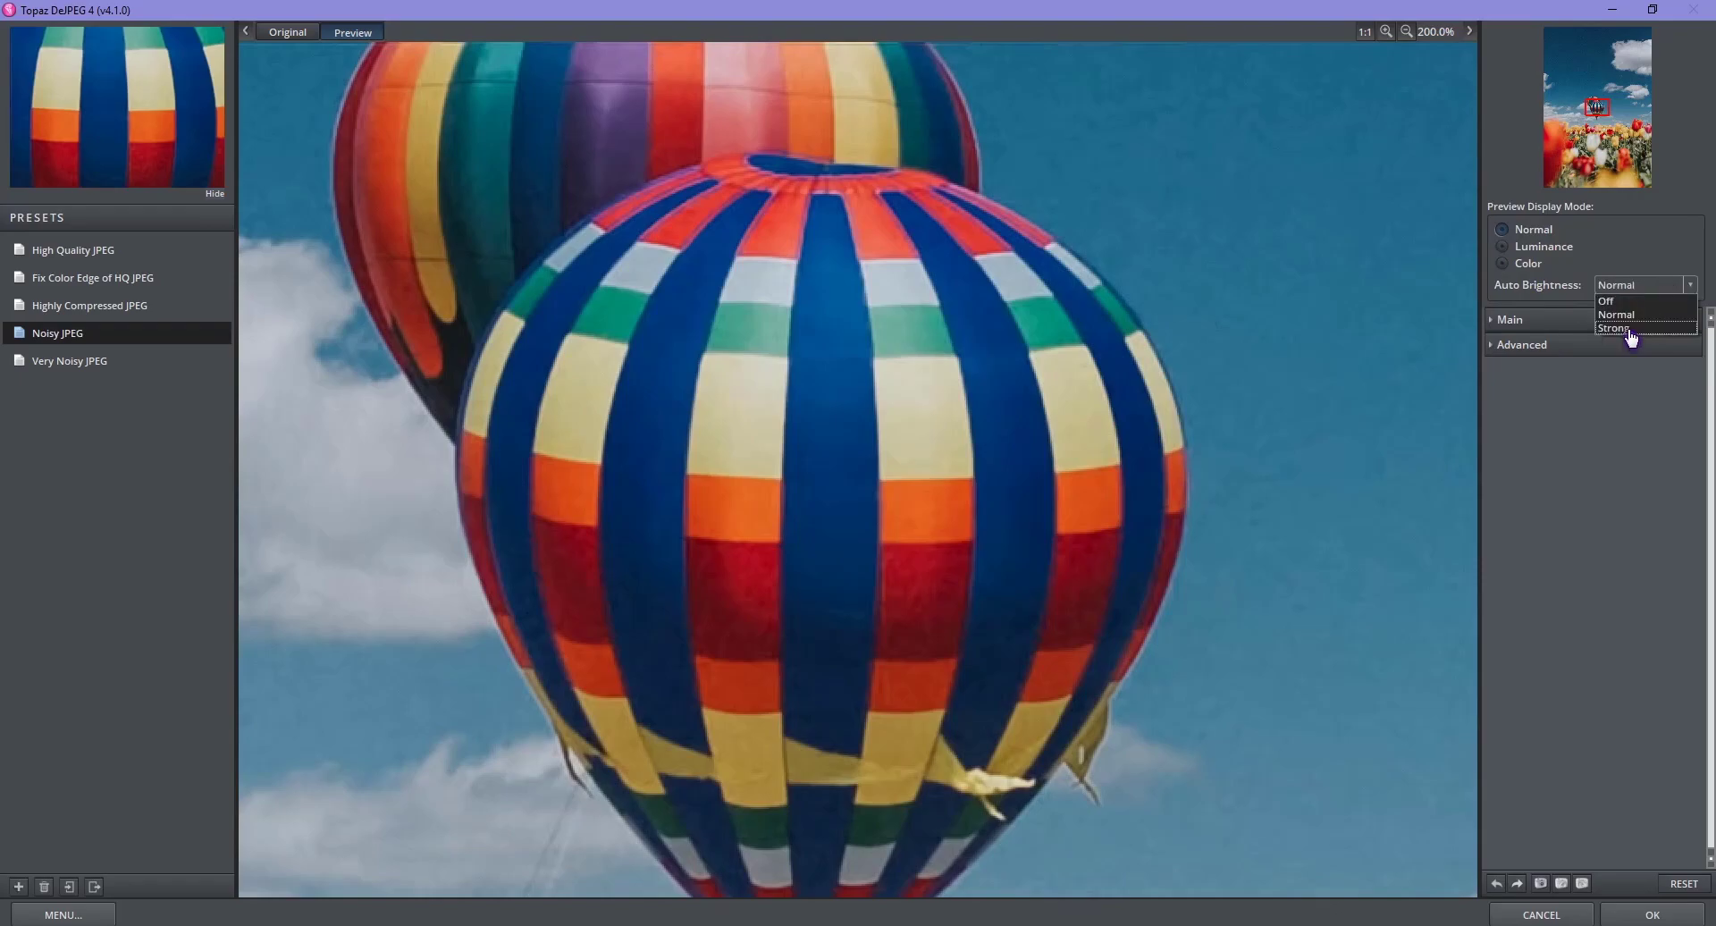
click(1624, 328)
click(1649, 291)
click(1642, 303)
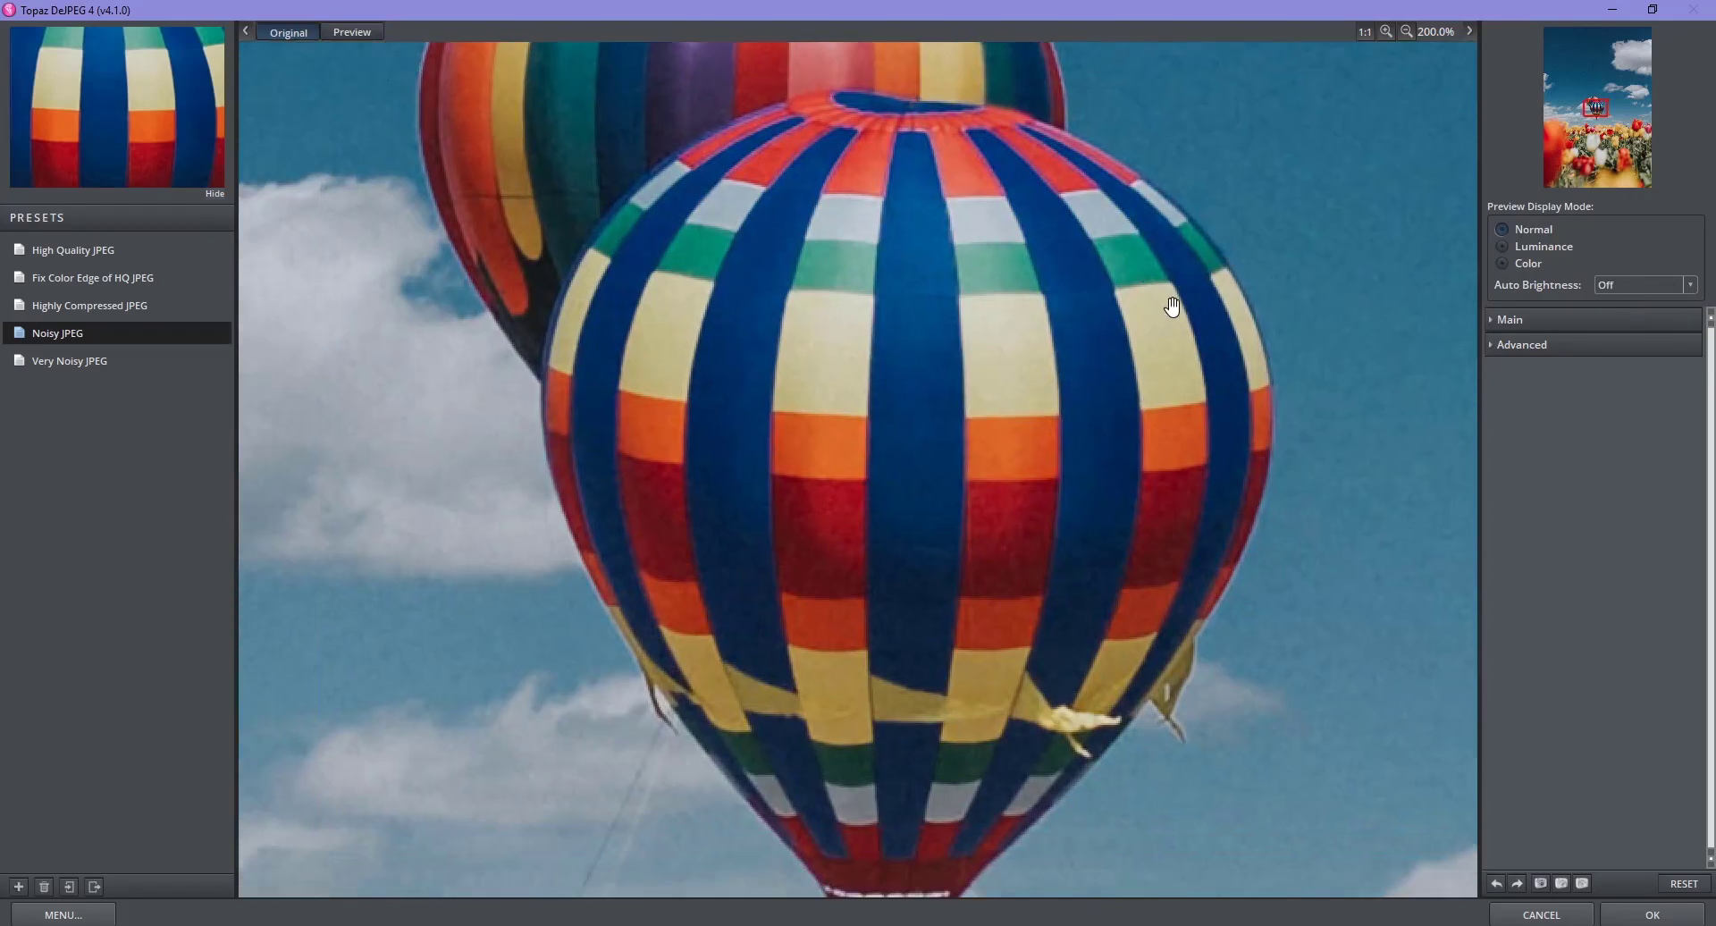
drag(1034, 301, 1144, 323)
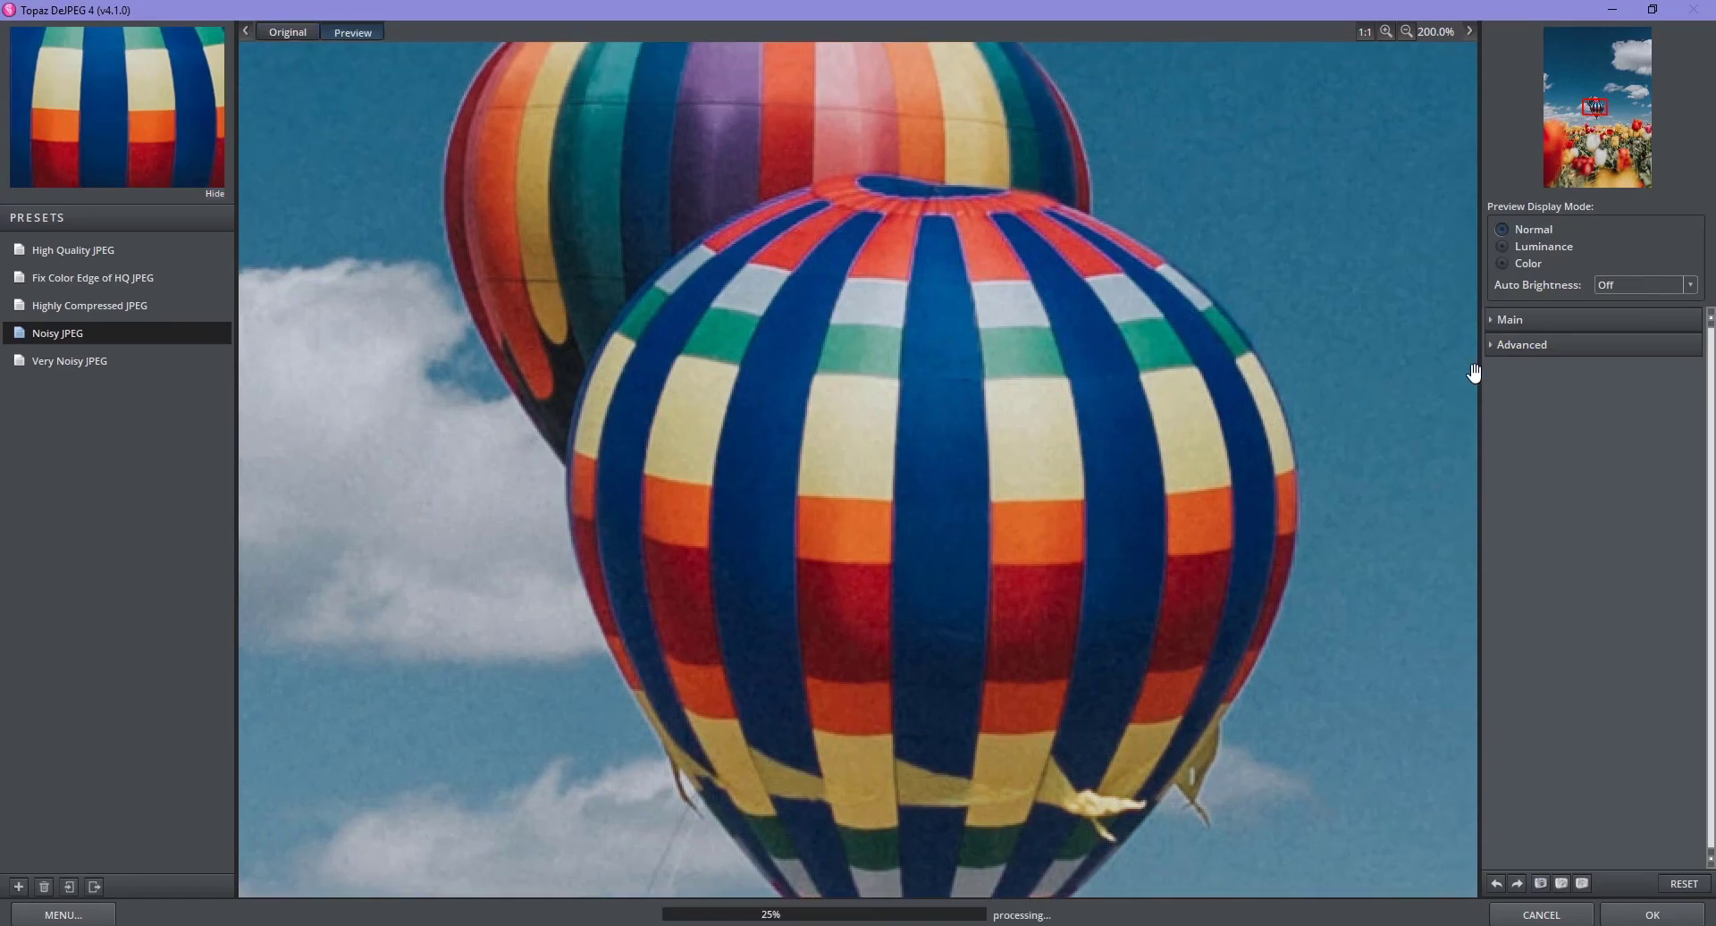
In the Main panel, set Reduce Artifacts 0.92, Smooth Color 3, Sharpen 1.76, Sharp Radius 1.16
click(1505, 320)
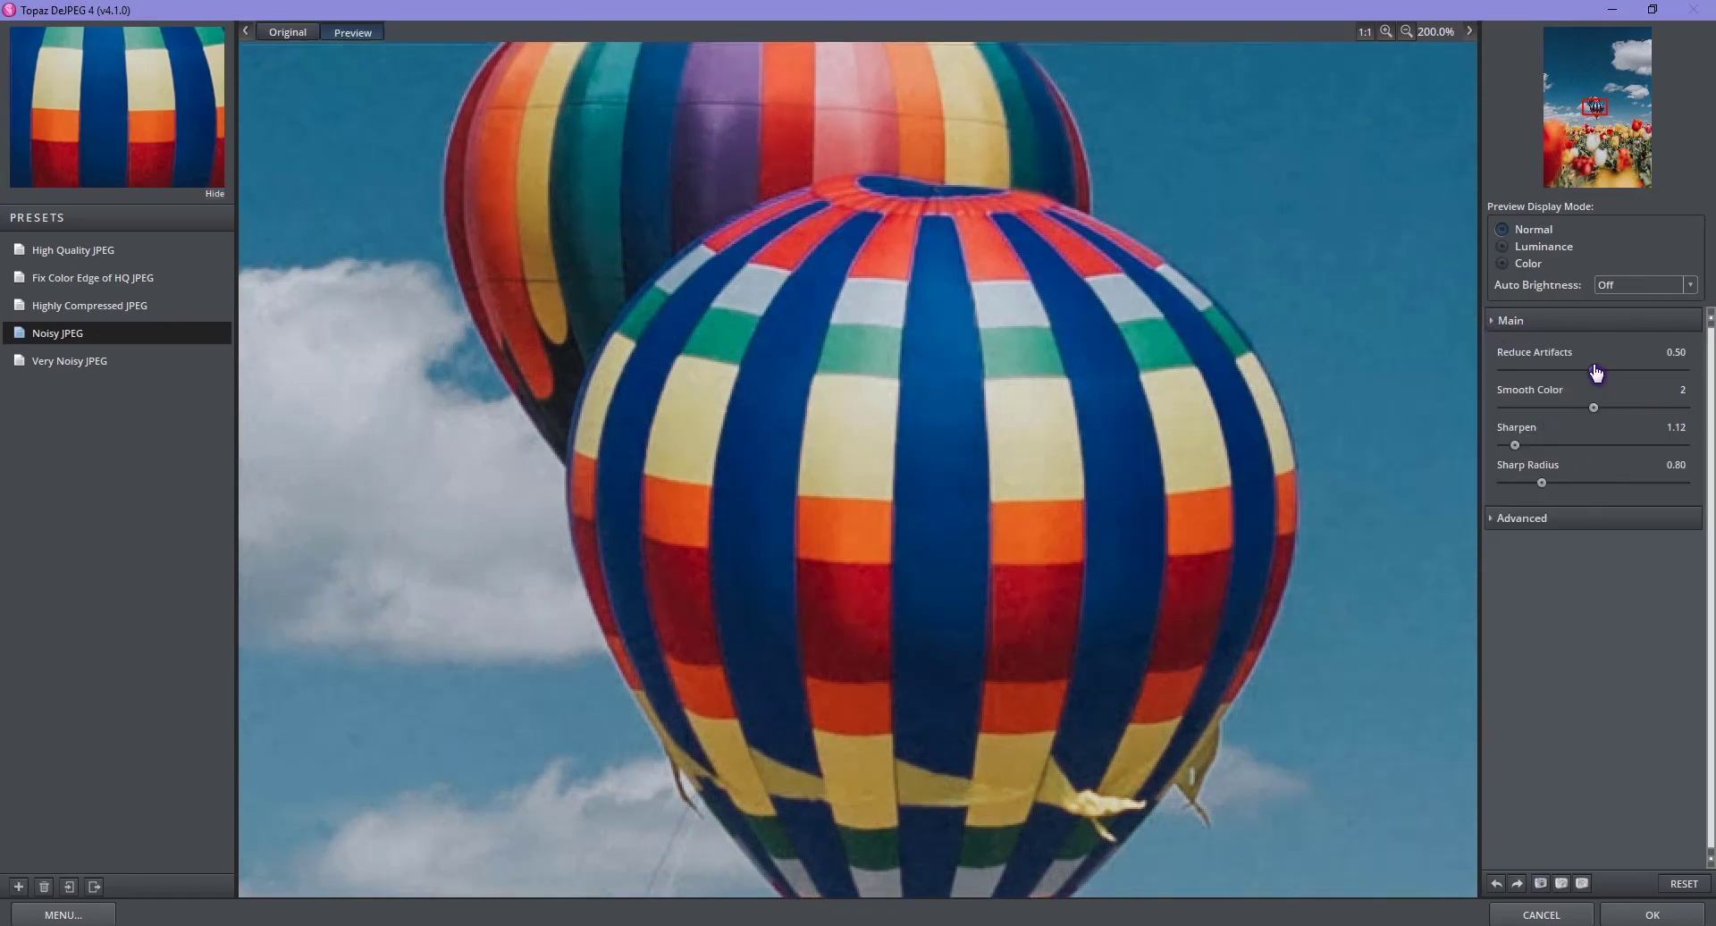
drag(1594, 373, 1653, 380)
drag(1283, 214, 1206, 325)
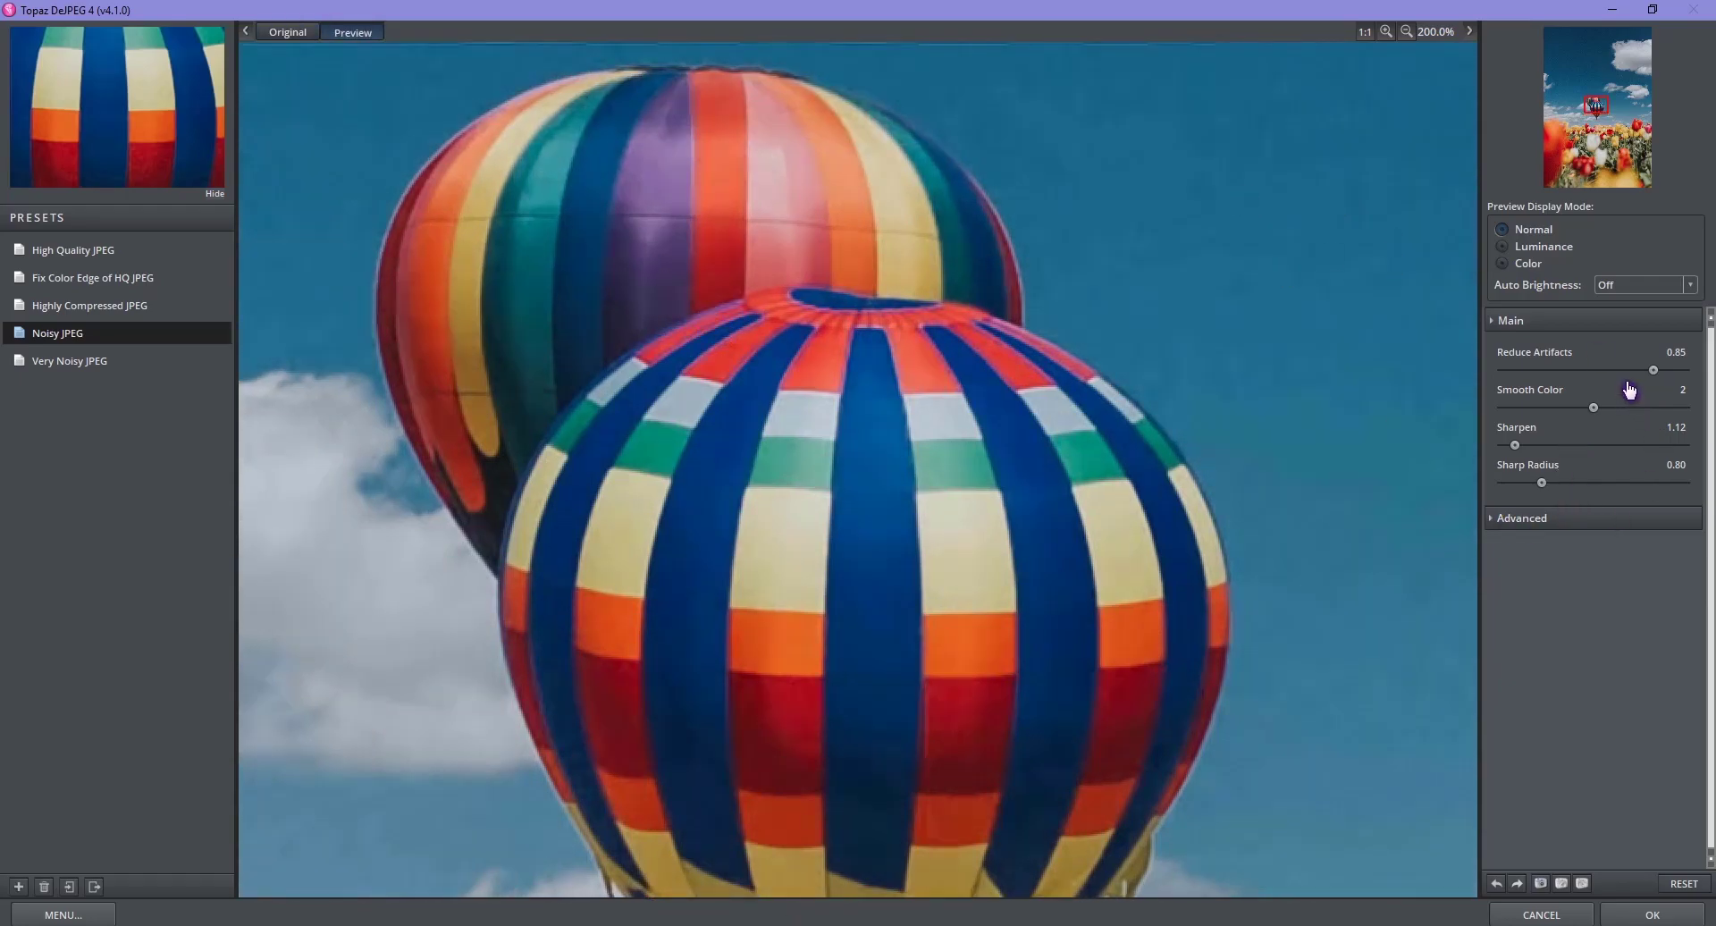
mouse_move(1642, 374)
mouse_down()
mouse_move(1513, 374)
mouse_move(1668, 374)
mouse_up()
drag(1616, 409, 1676, 408)
drag(1528, 449, 1552, 449)
drag(1541, 482, 1582, 483)
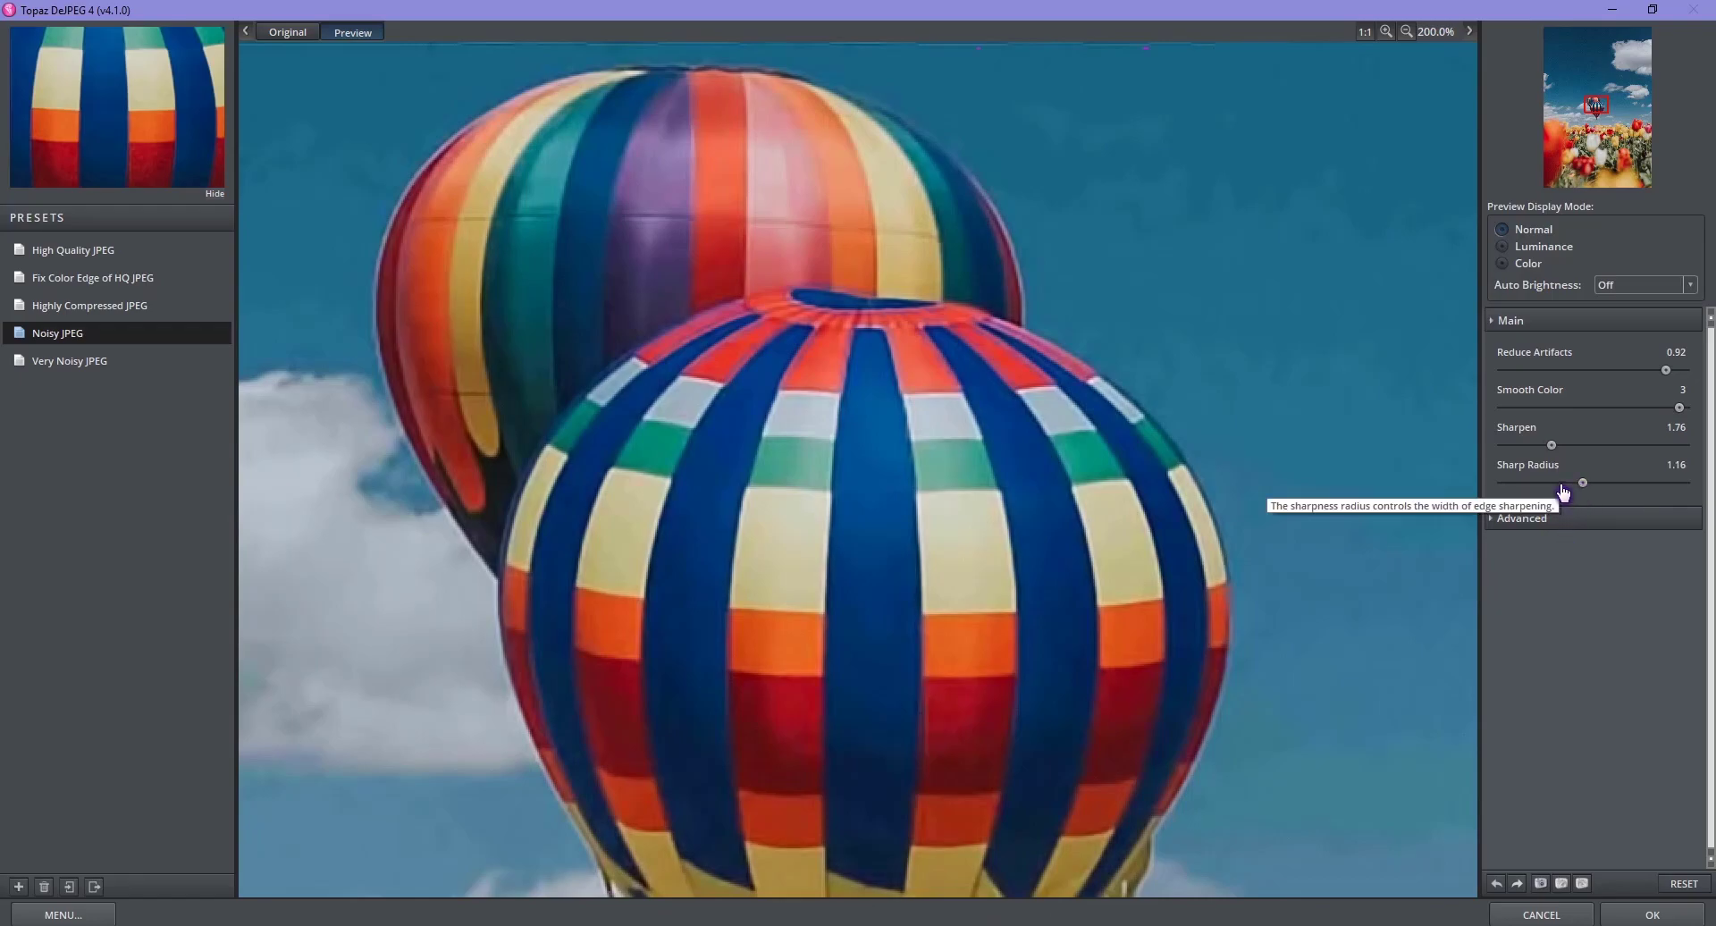
In the Advanced panel, raise Luma Noise, Color Noise and Edge Threshold, and set Add Grain to 0.65
click(1491, 520)
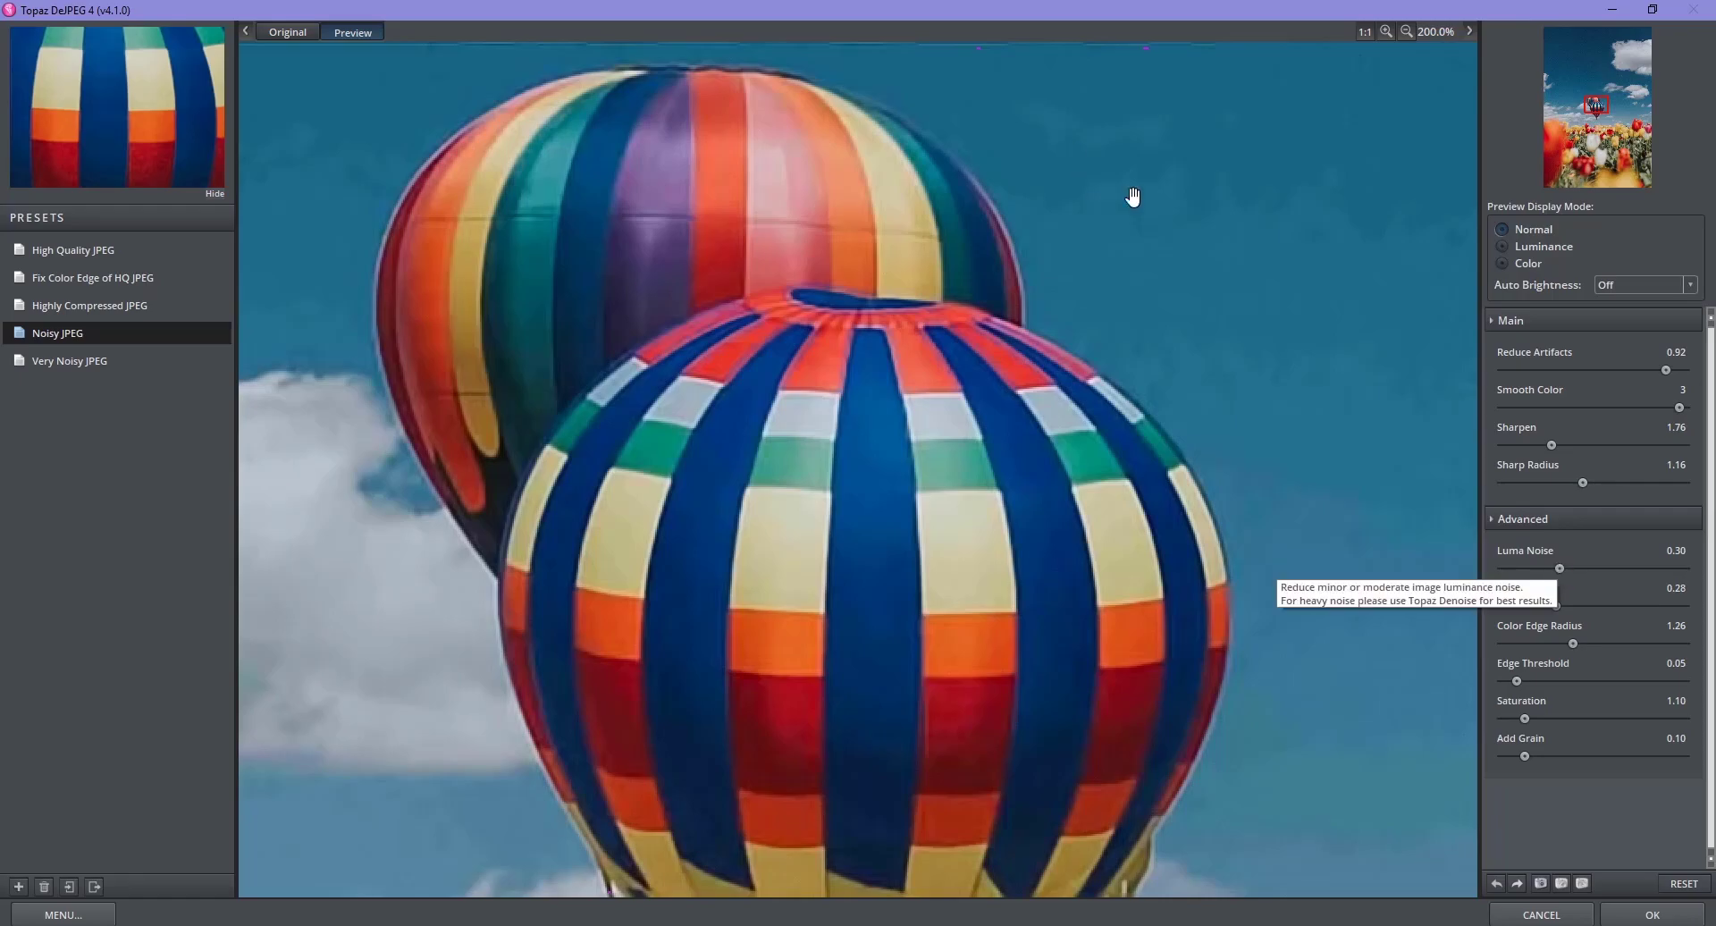
drag(1560, 569, 1624, 575)
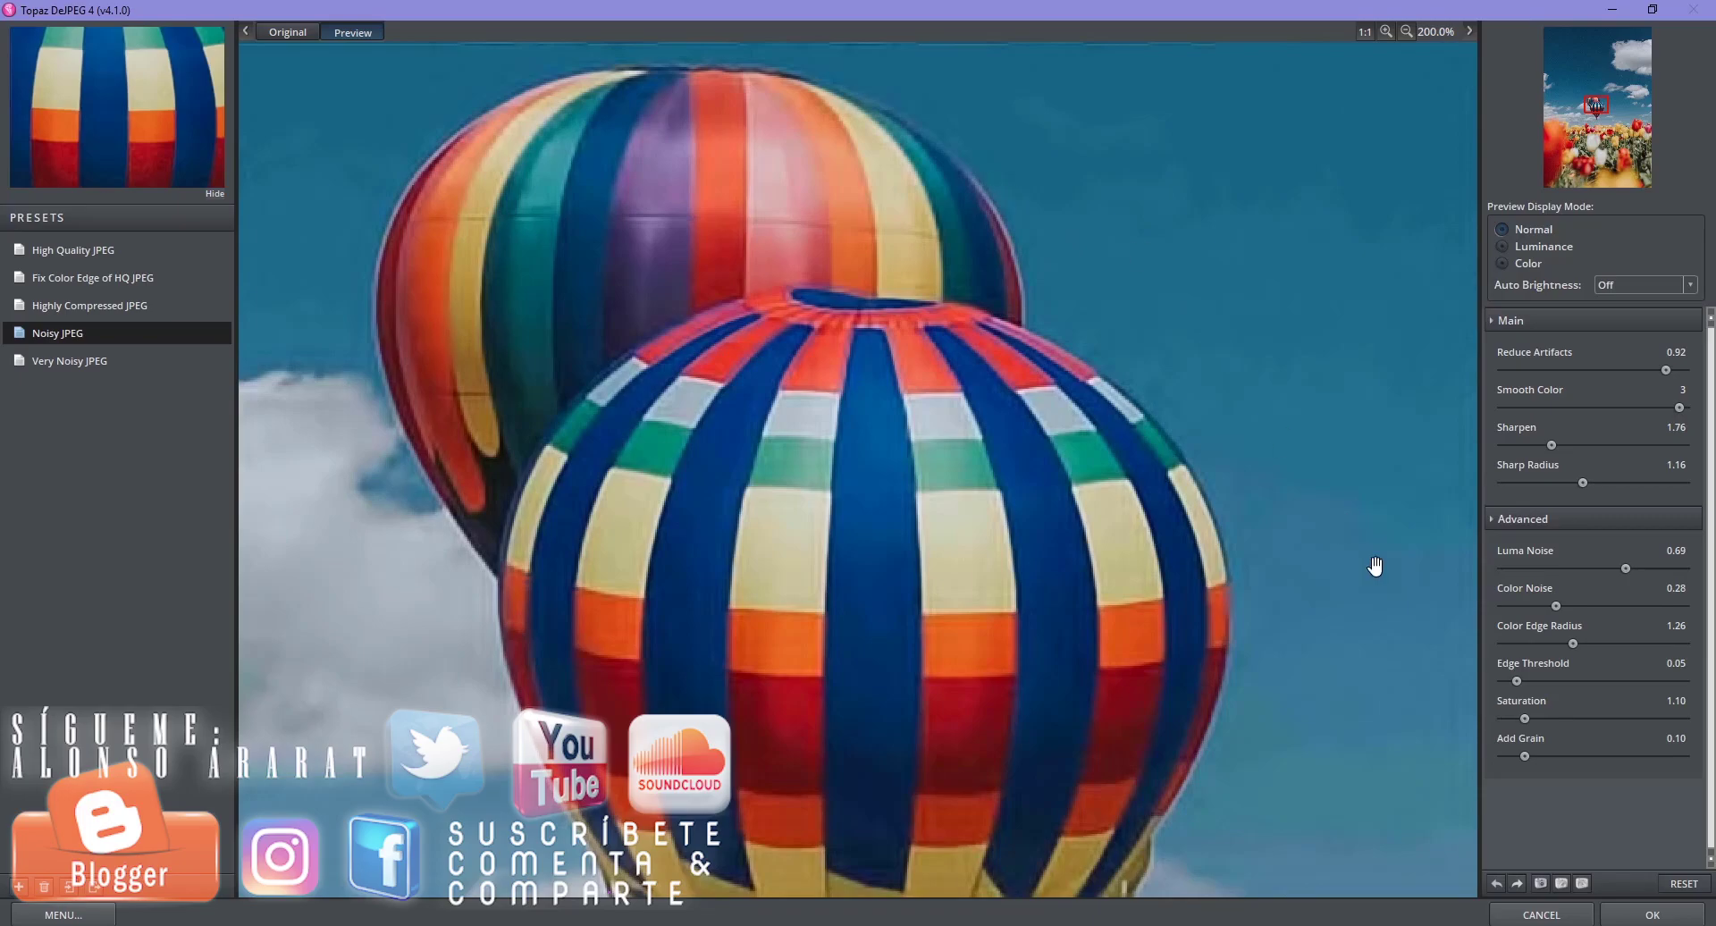
mouse_move(1556, 606)
mouse_down()
mouse_move(1603, 608)
mouse_move(1539, 608)
mouse_move(1589, 608)
mouse_up()
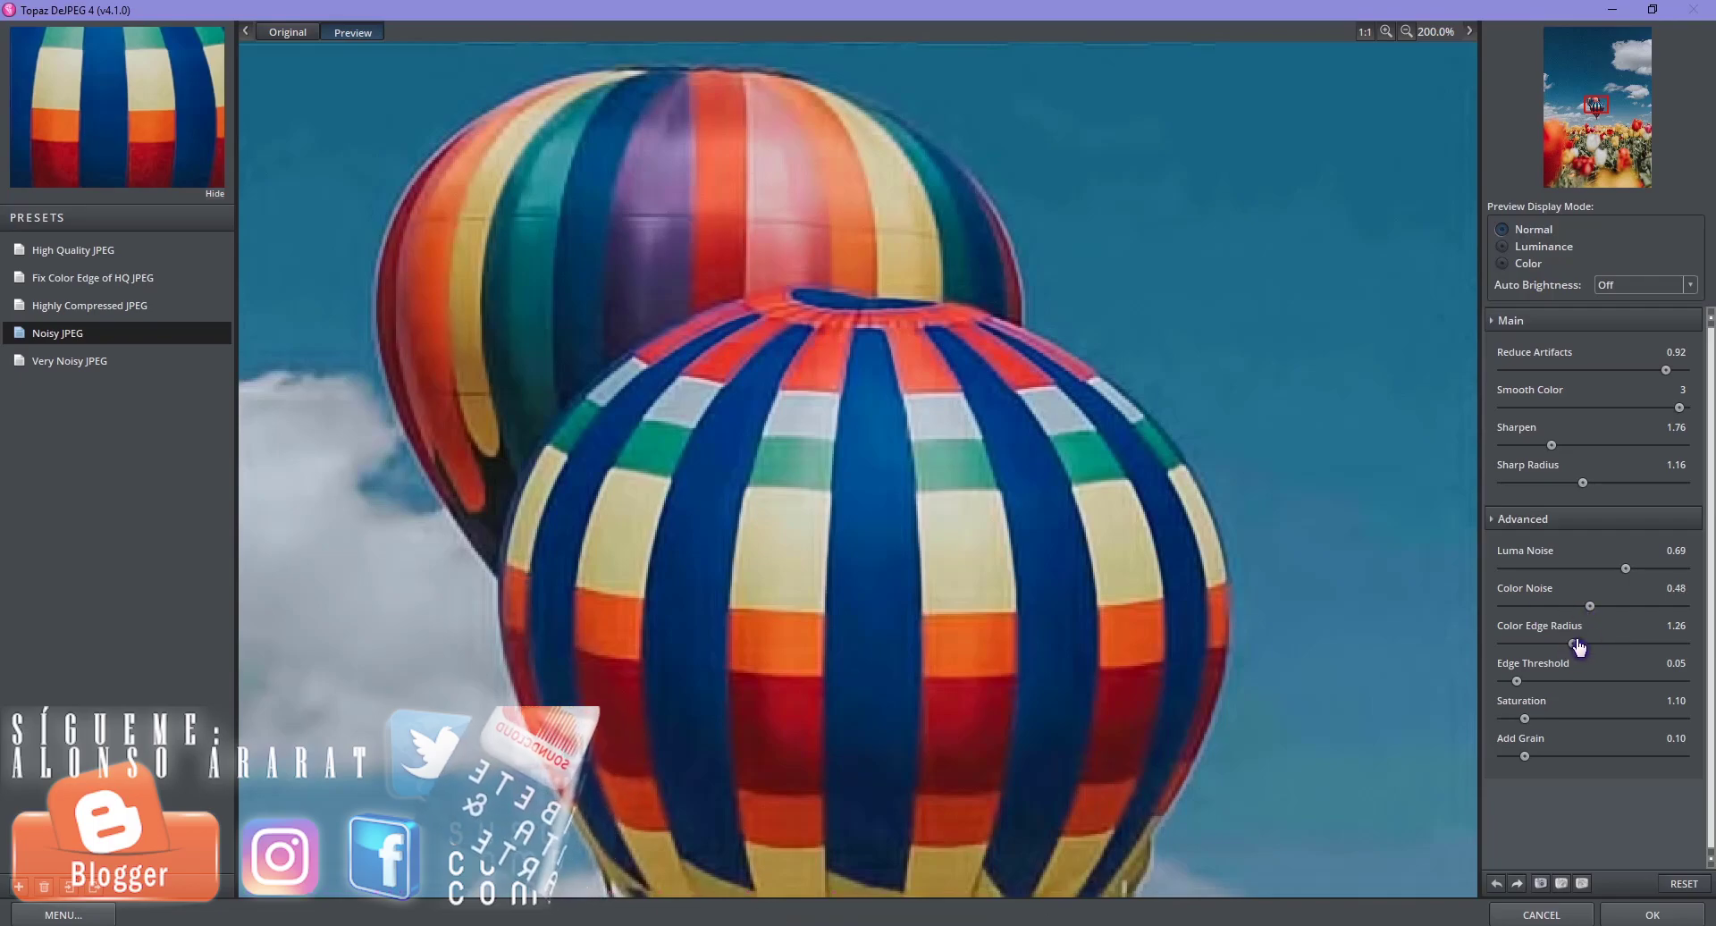
mouse_move(1517, 681)
mouse_down()
mouse_move(1554, 683)
mouse_move(1578, 718)
mouse_move(1557, 731)
mouse_move(1698, 756)
mouse_up()
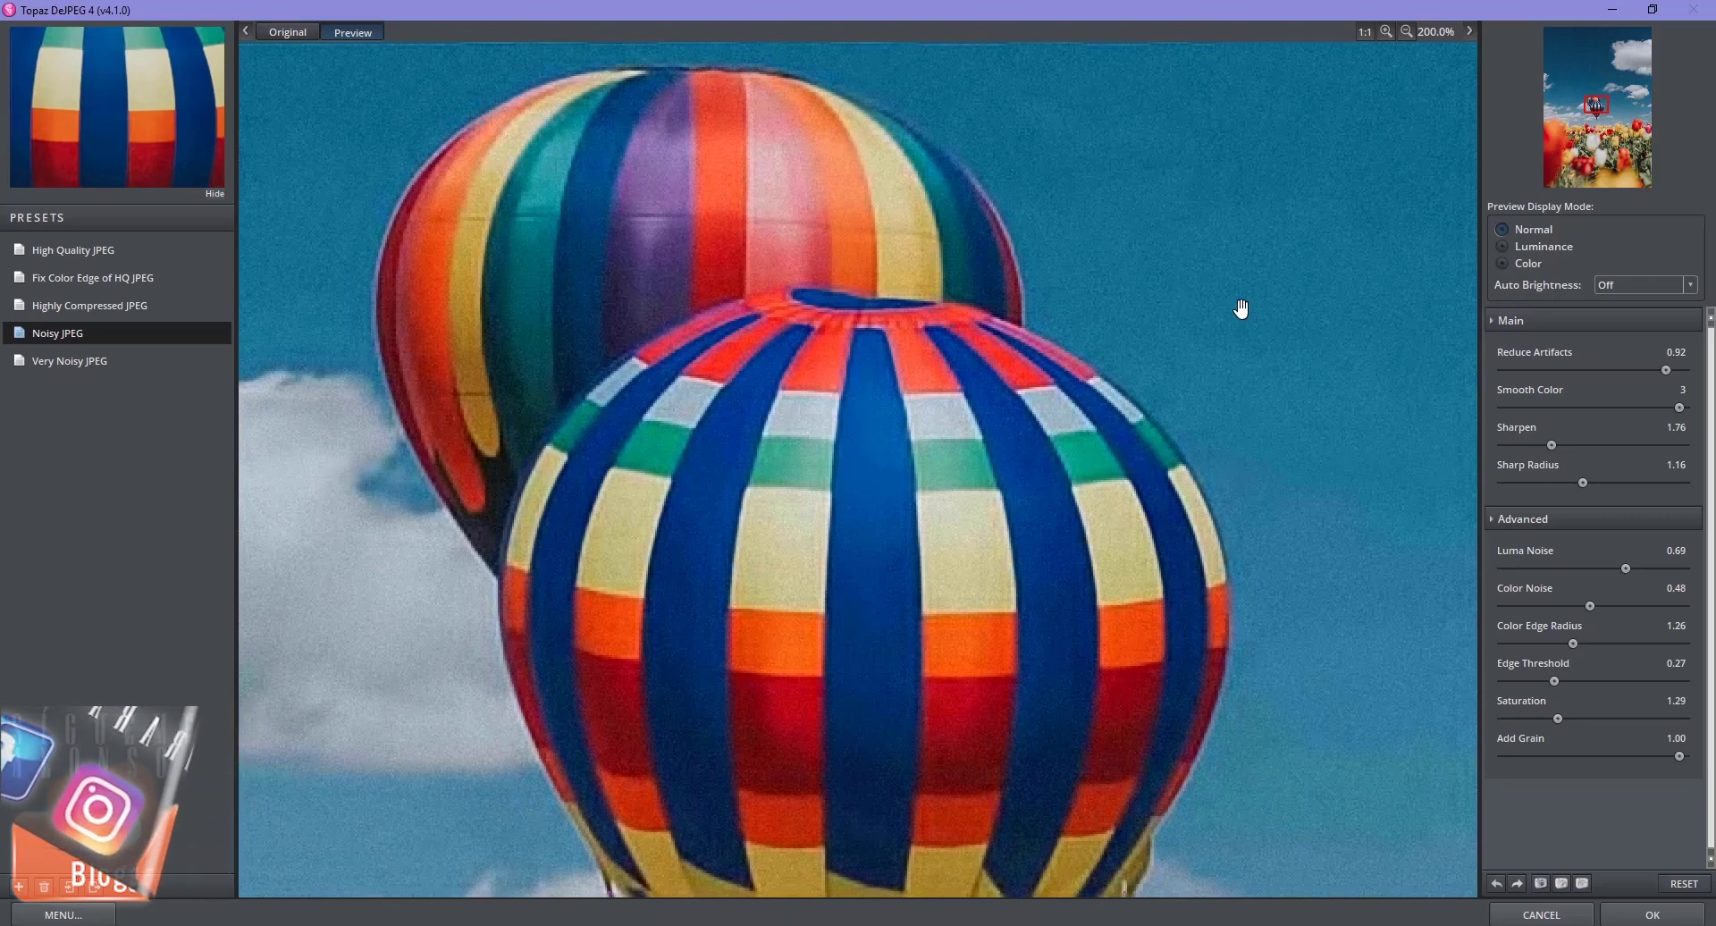
click(1503, 757)
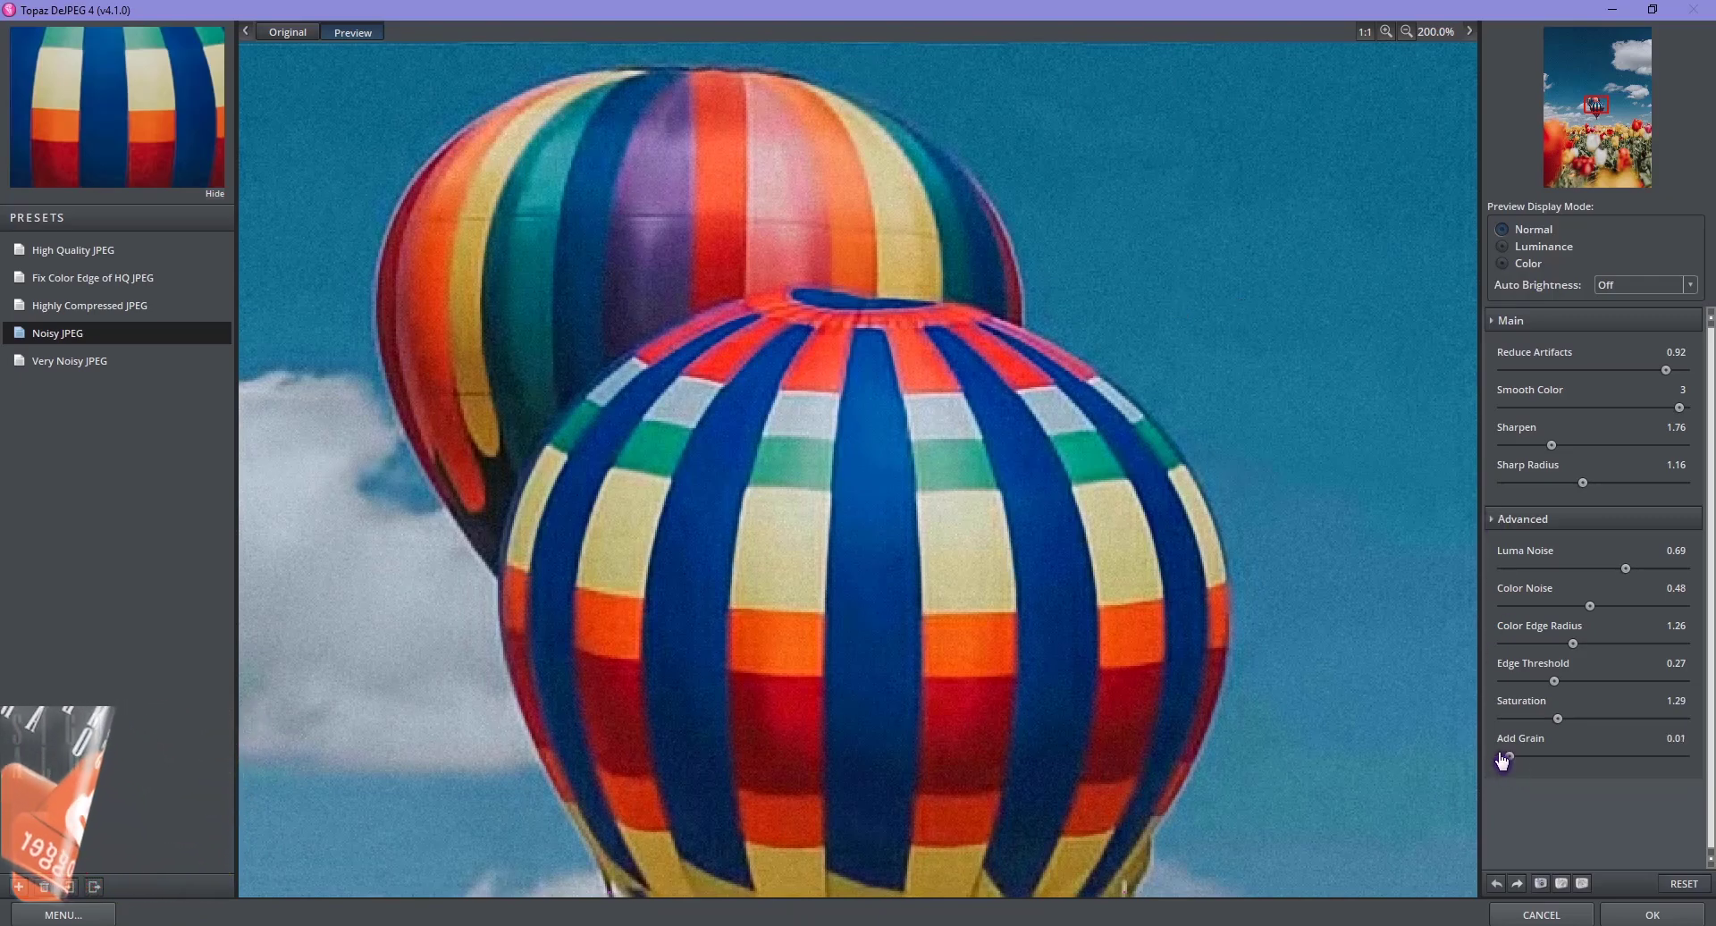
drag(1503, 760, 1463, 751)
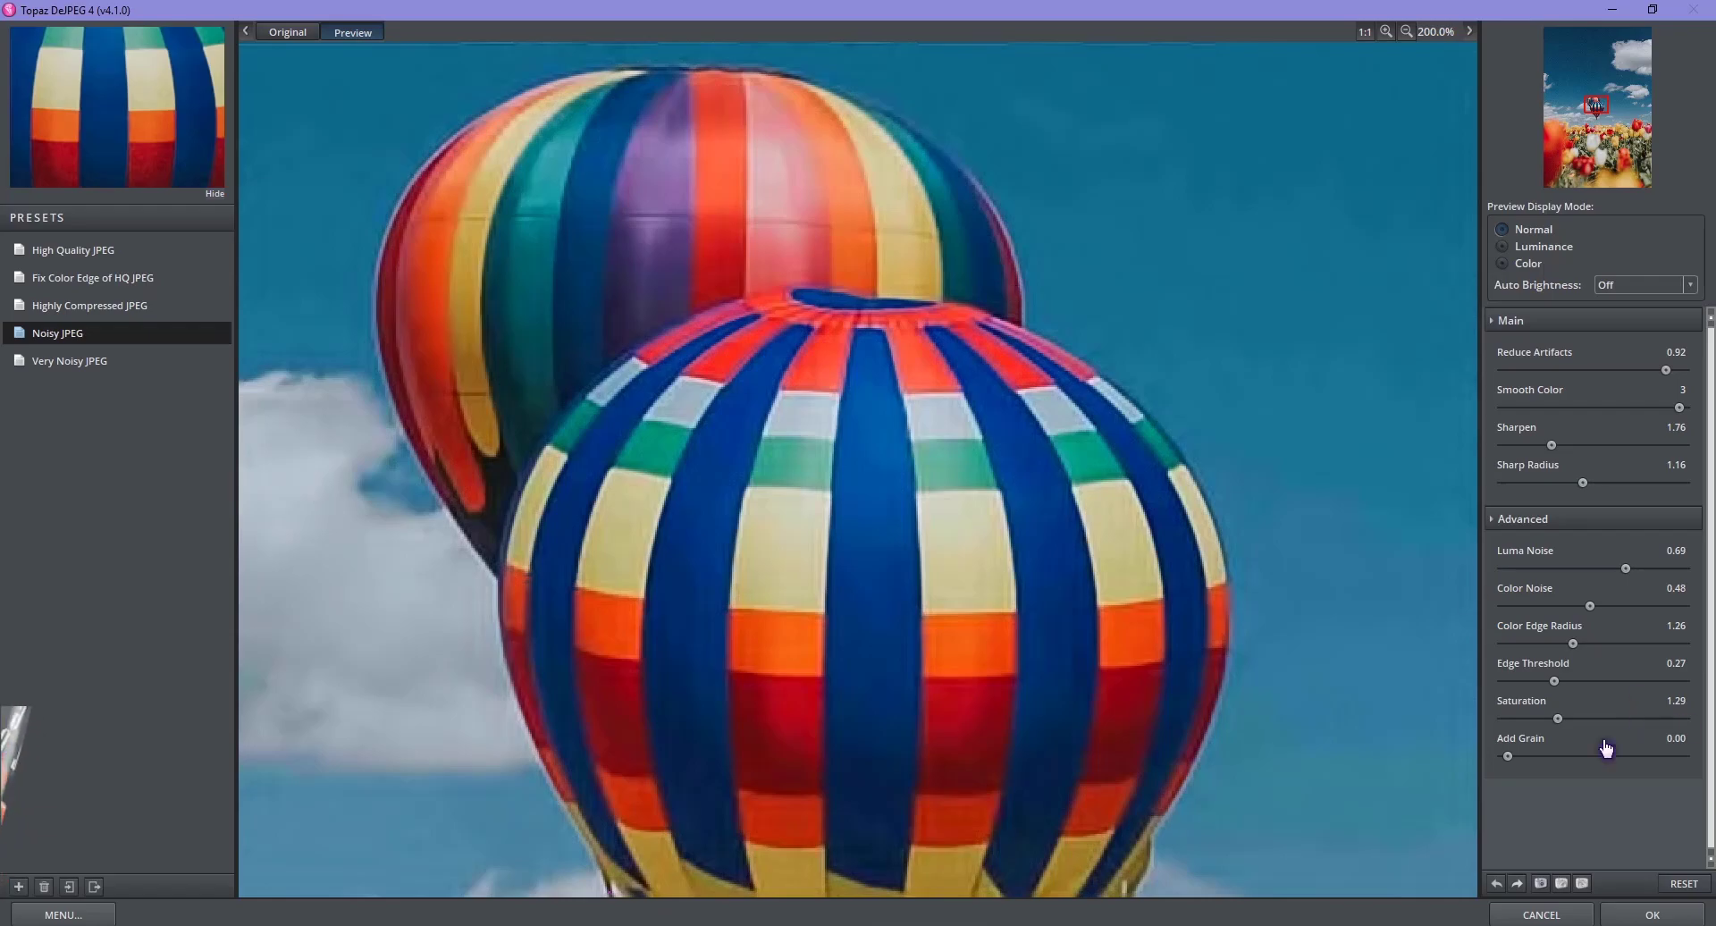
drag(1571, 760, 1620, 760)
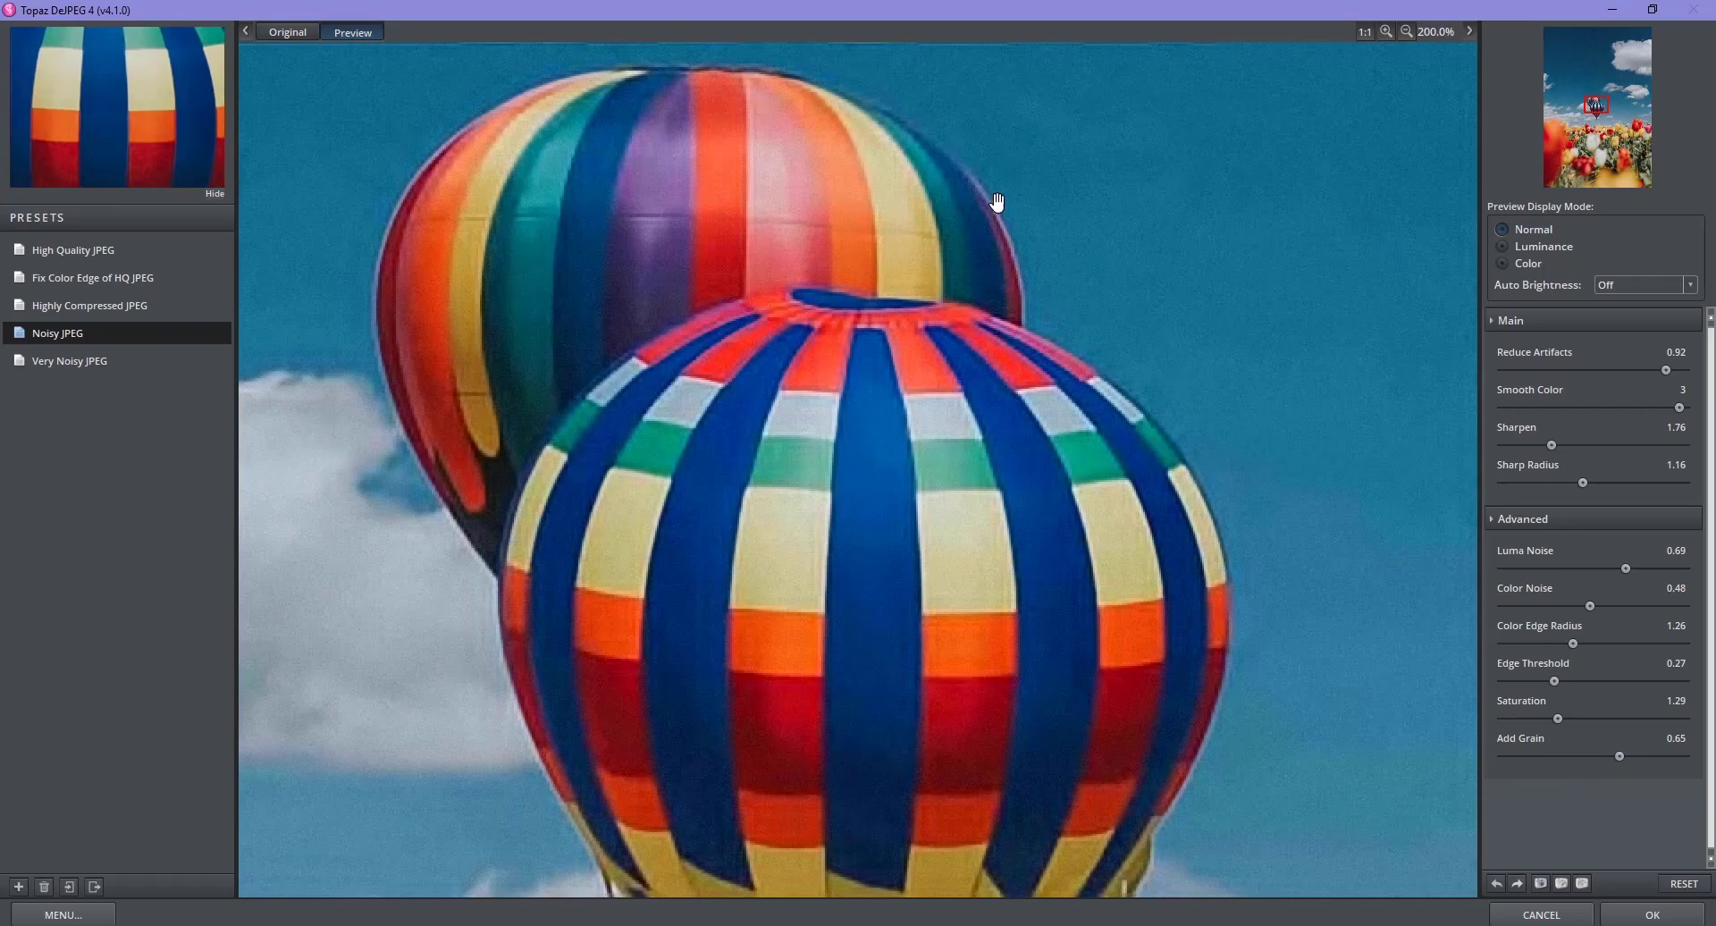
Accept the DeJPEG result and fit the cleaned photo to the Photoshop window
click(1654, 915)
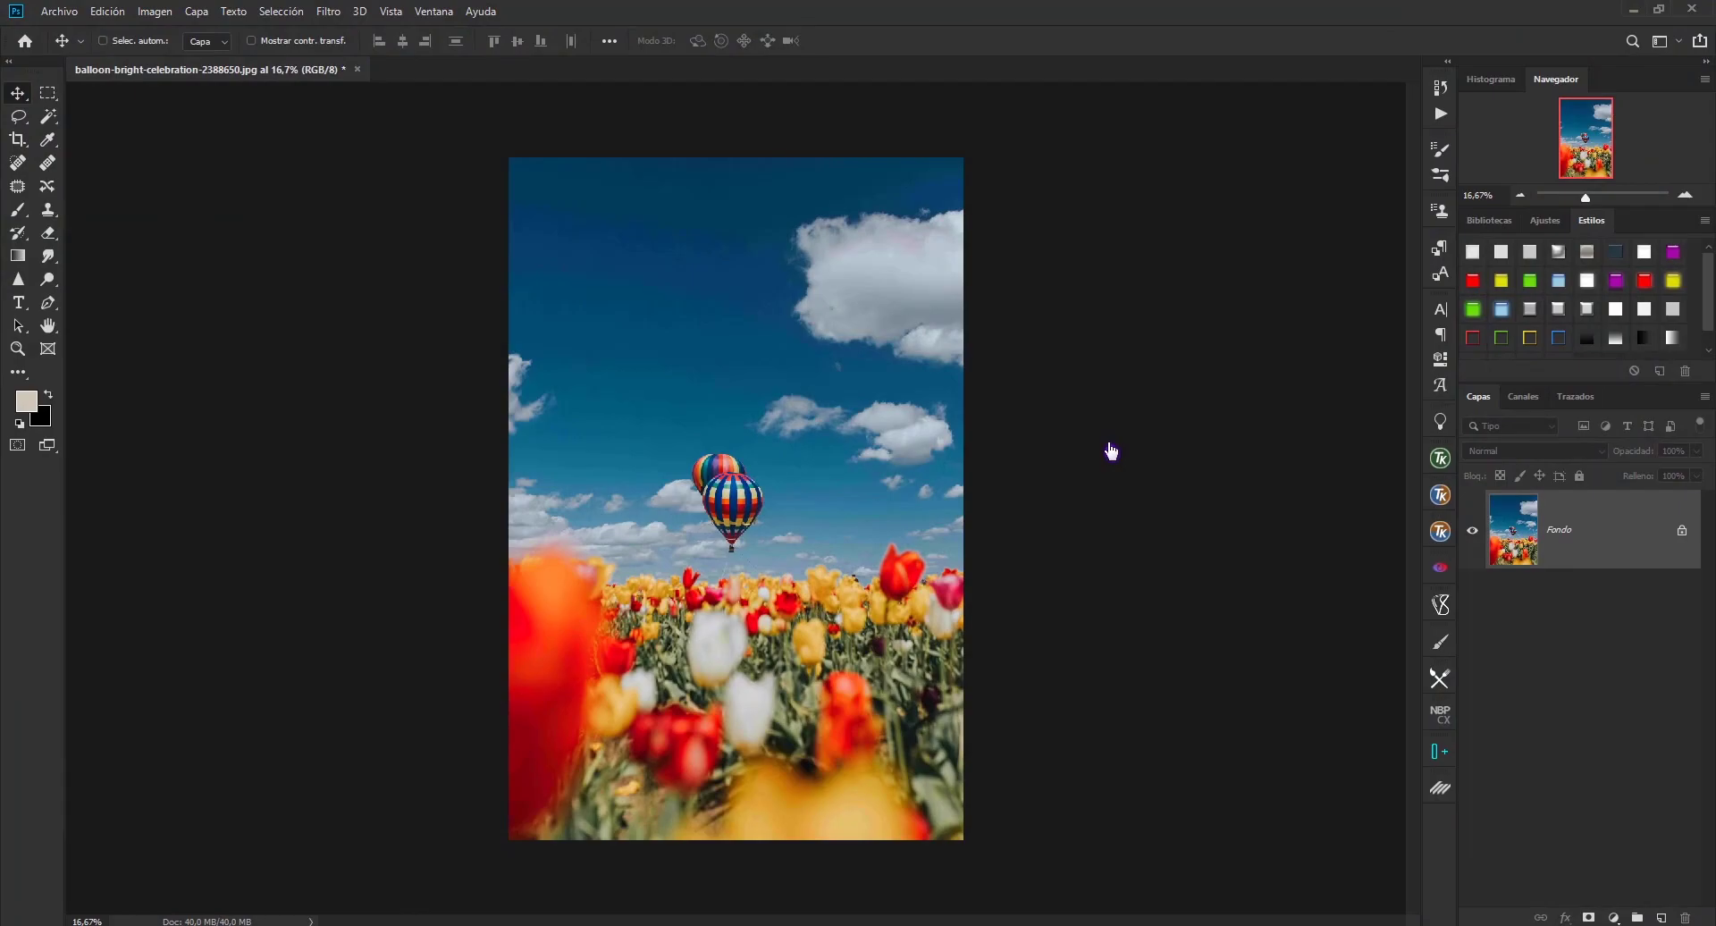
key(ctrl+0)
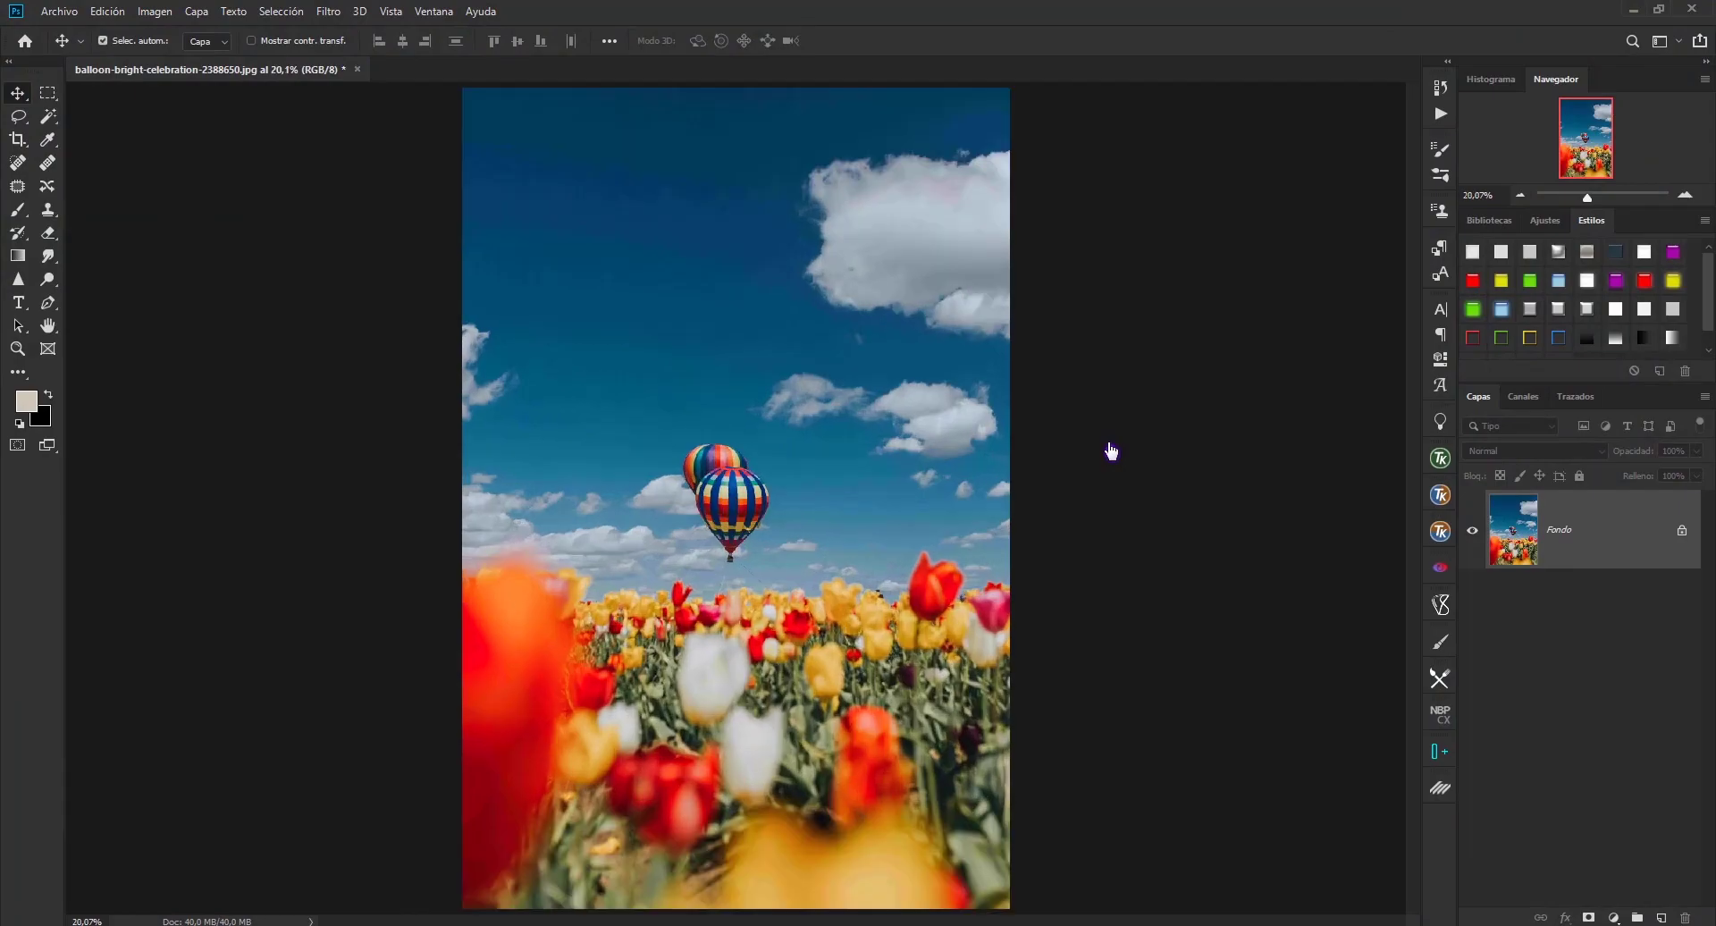